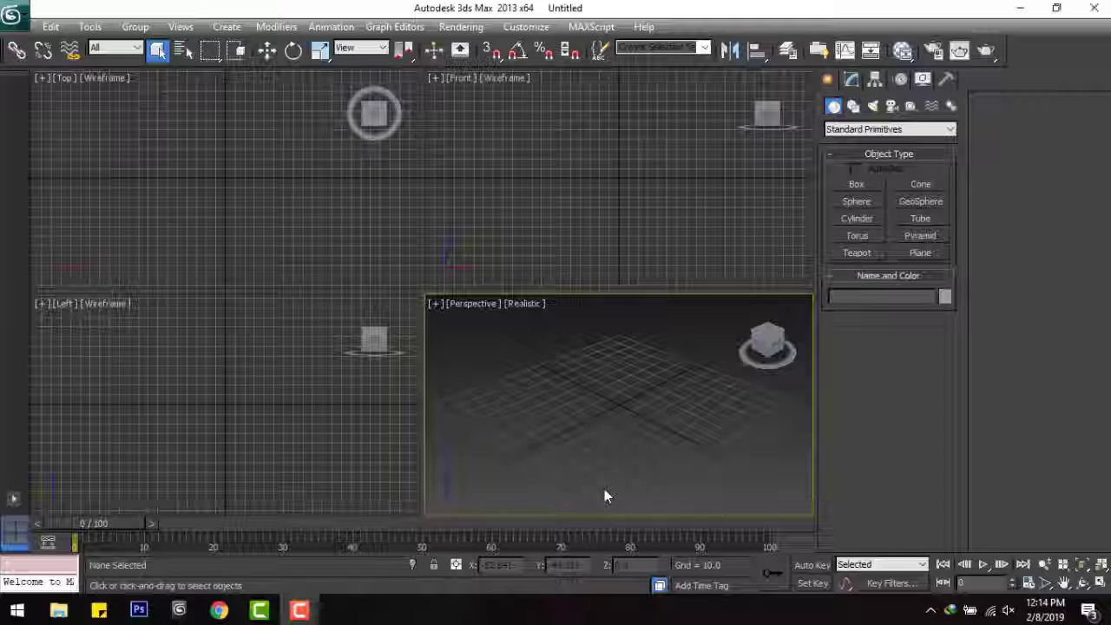
# Step: Maximize the Perspective viewport with Alt+W so it fills the workspace
pyautogui.hotkey('alt', 'w')
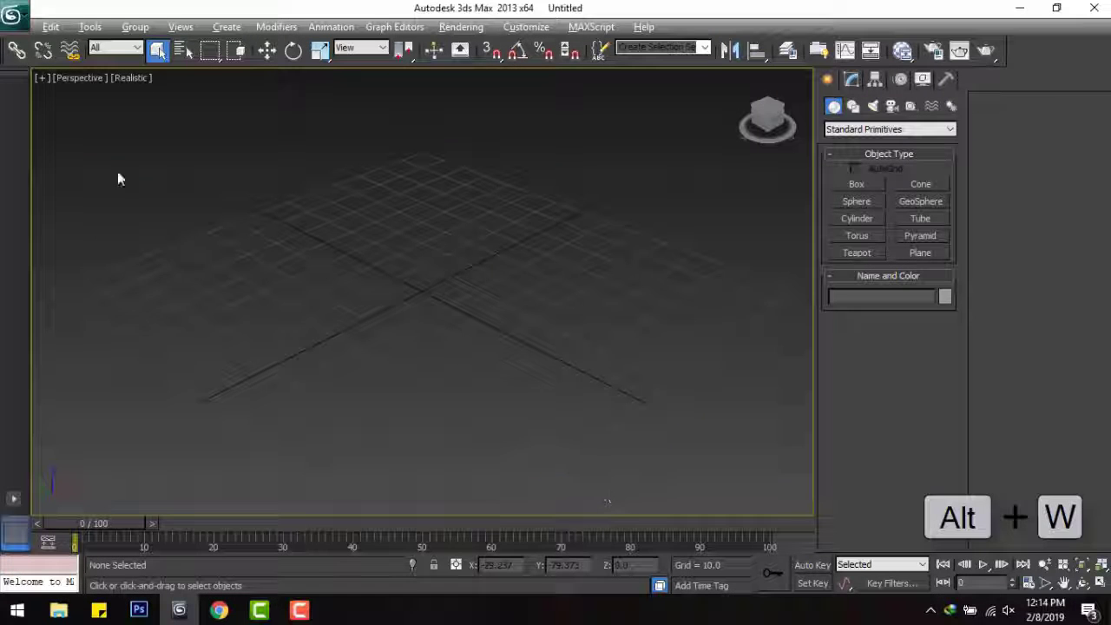
# Step: Create Box001, about 40 × 40 × 40 units, and display it with edged faces
pyautogui.click(857, 184)
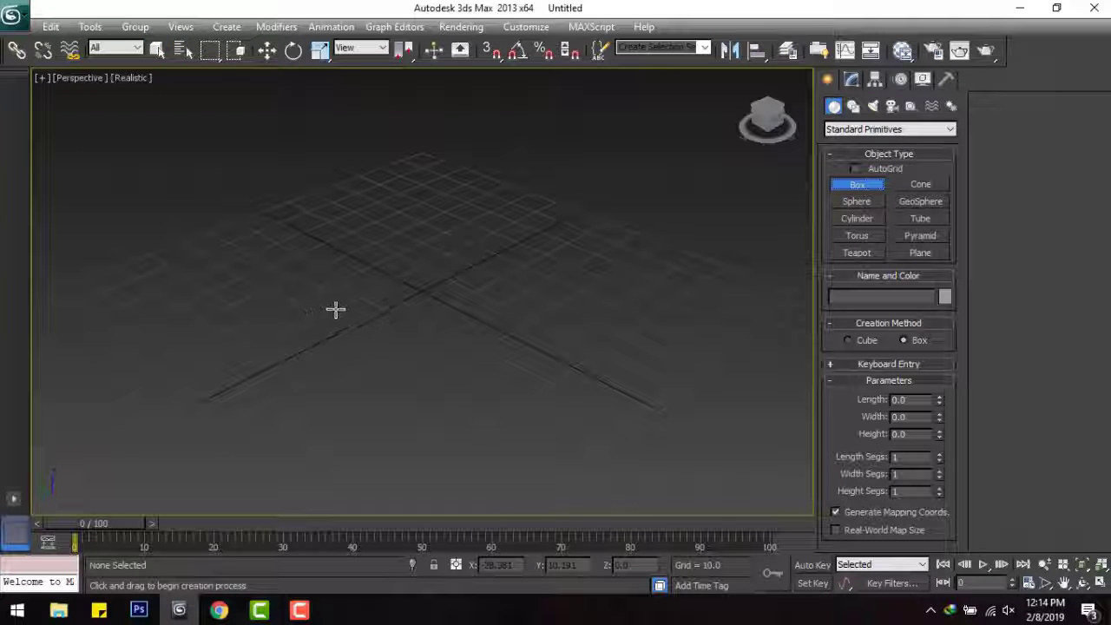
pyautogui.moveTo(338, 303); pyautogui.dragTo(560, 304)
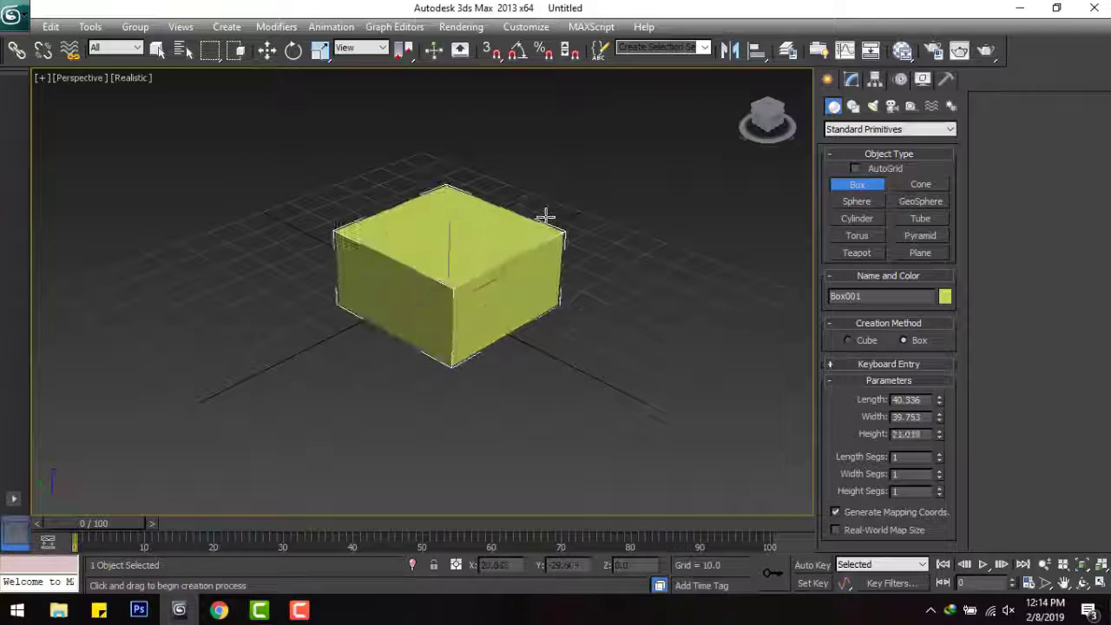
pyautogui.keyDown('alt'); pyautogui.moveTo(575, 263); pyautogui.dragTo(498, 325, button='middle'); pyautogui.keyUp('alt')
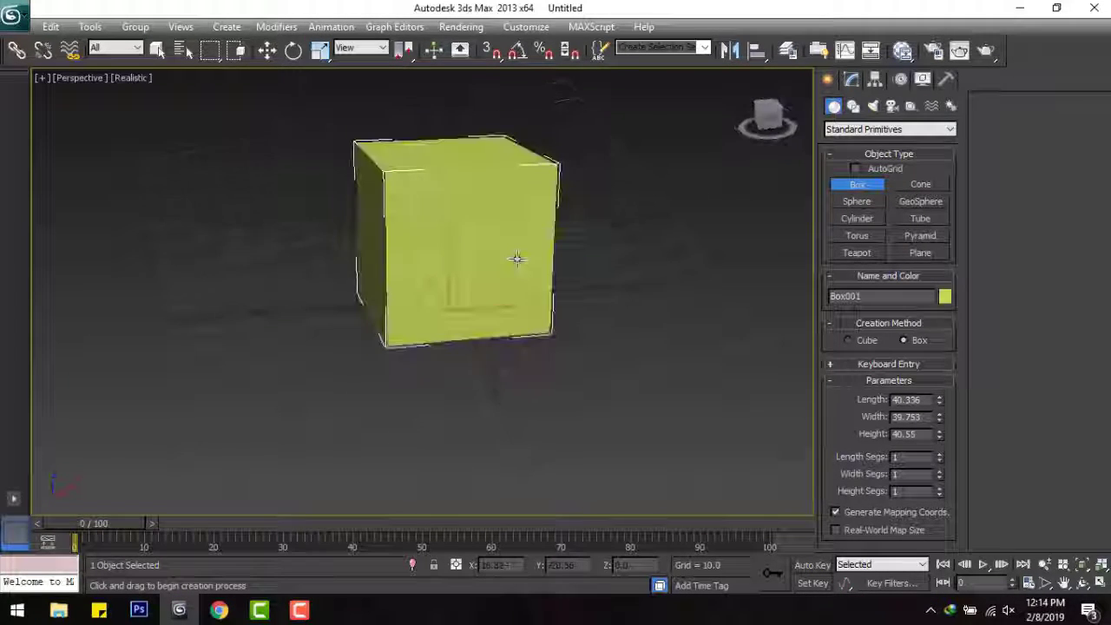
pyautogui.press('F4')
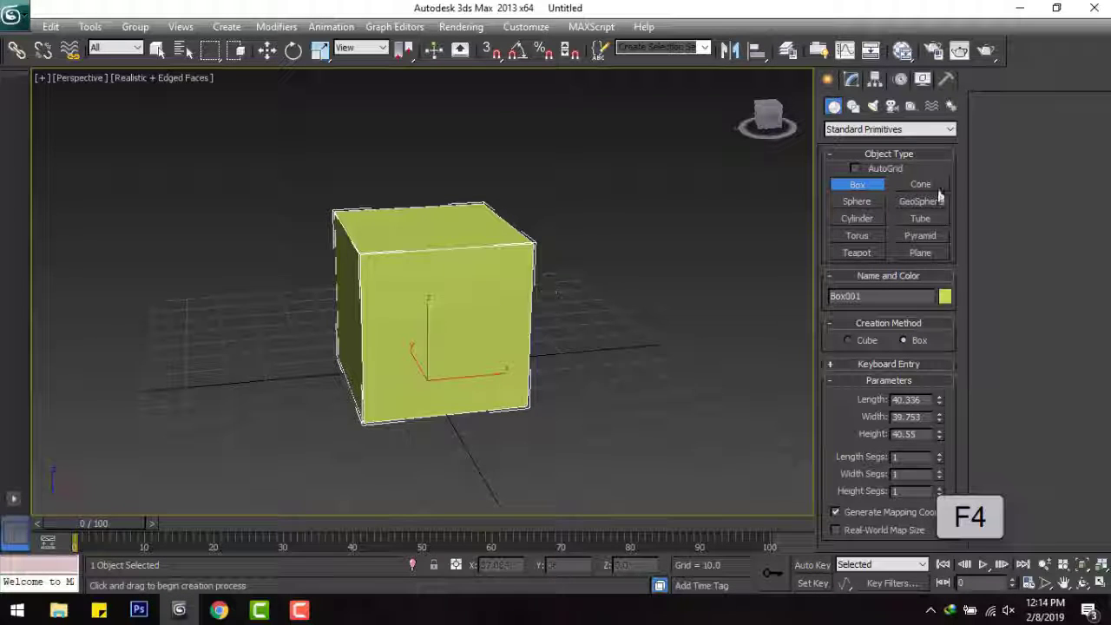
# Step: Set the box's Length, Width and Height Segments to 4 each
pyautogui.click(852, 79)
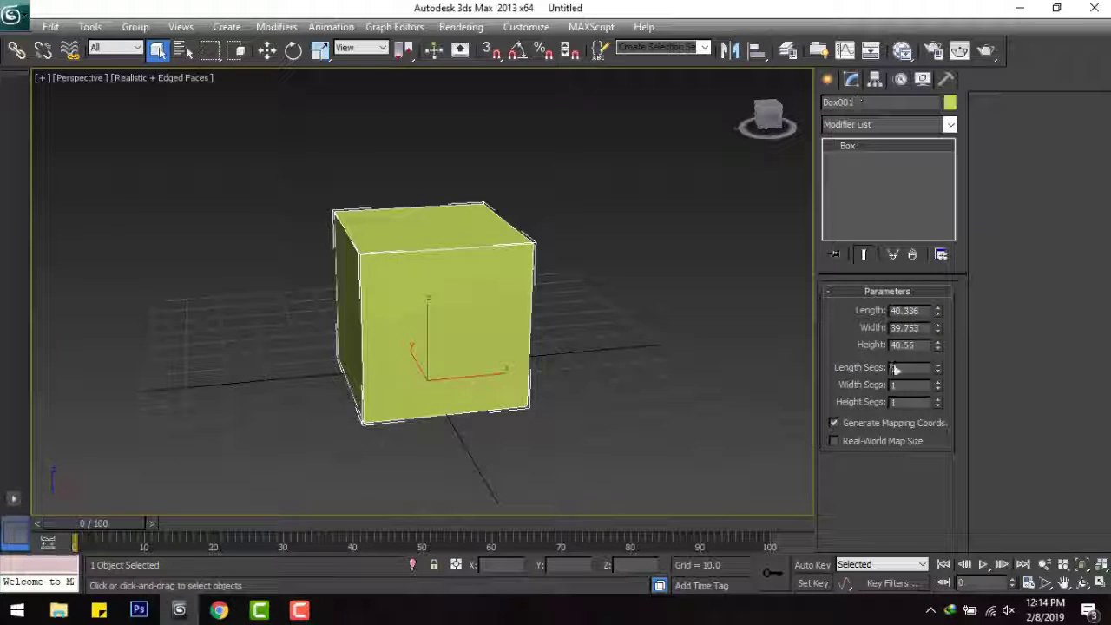
pyautogui.click(937, 365)
pyautogui.click(938, 381)
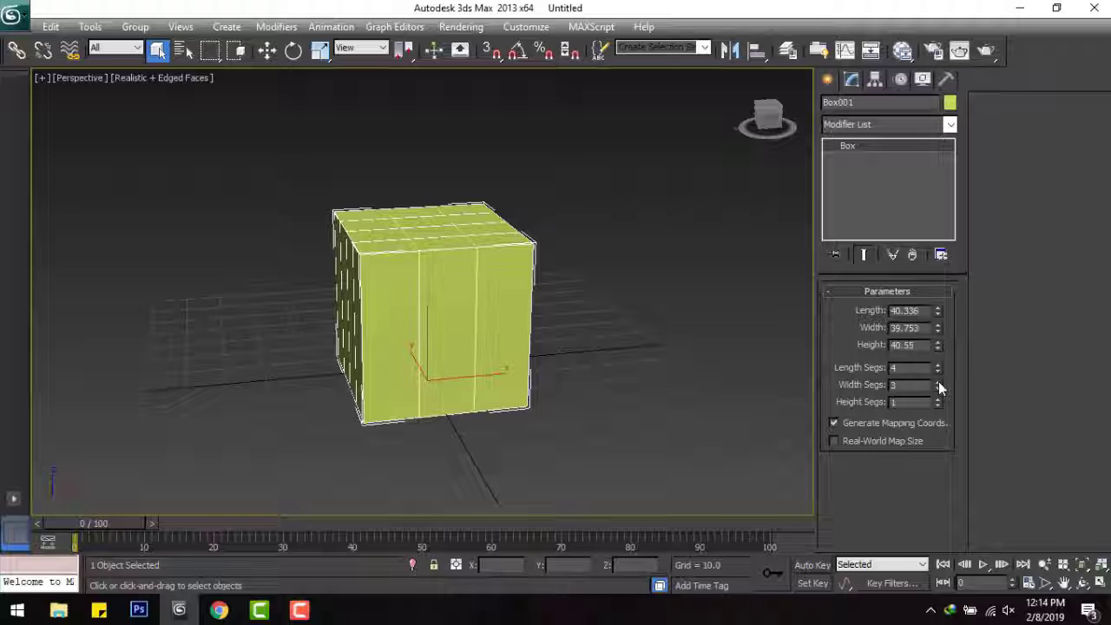
pyautogui.click(939, 381)
pyautogui.click(939, 382)
pyautogui.click(939, 399)
pyautogui.click(938, 398)
pyautogui.click(938, 398)
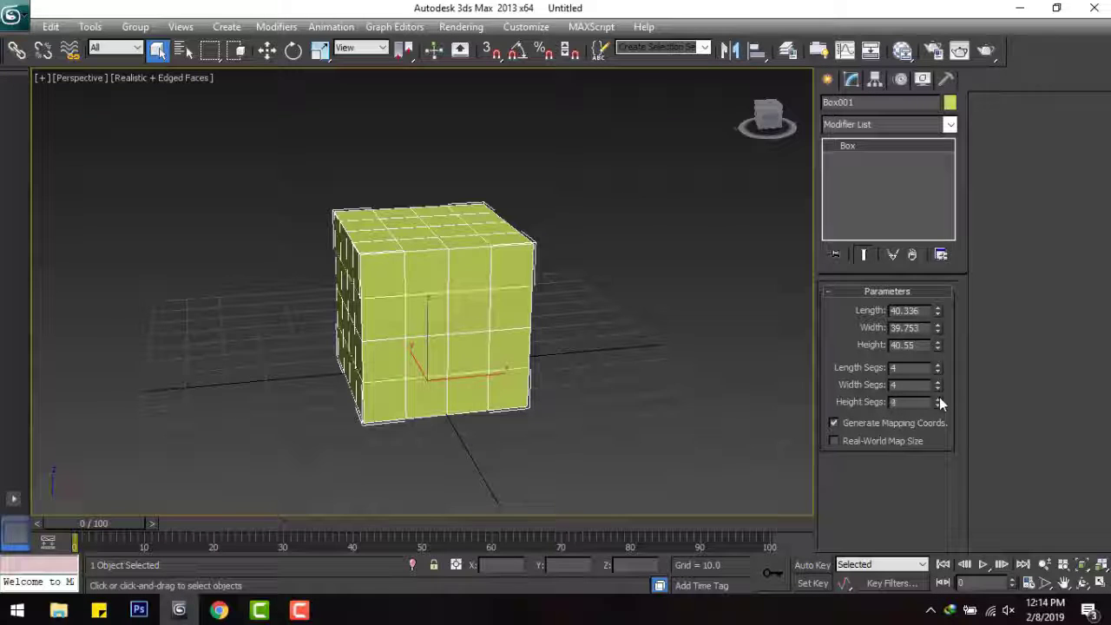
# Step: Convert the subdivided box to an Editable Poly
pyautogui.moveTo(260, 347)
pyautogui.keyDown('alt'); pyautogui.mouseDown(button='middle')
pyautogui.moveTo(236, 341)
pyautogui.moveTo(595, 241)
pyautogui.moveTo(398, 319)
pyautogui.mouseUp(button='middle'); pyautogui.keyUp('alt')
pyautogui.rightClick(415, 300)
pyautogui.moveTo(446, 455)
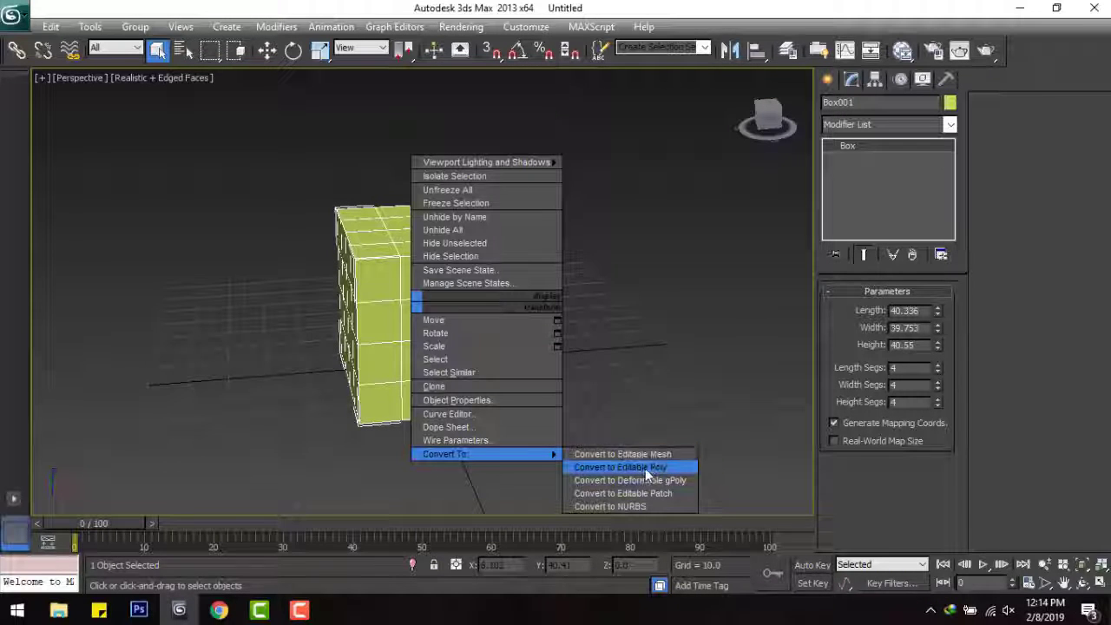
pyautogui.click(618, 468)
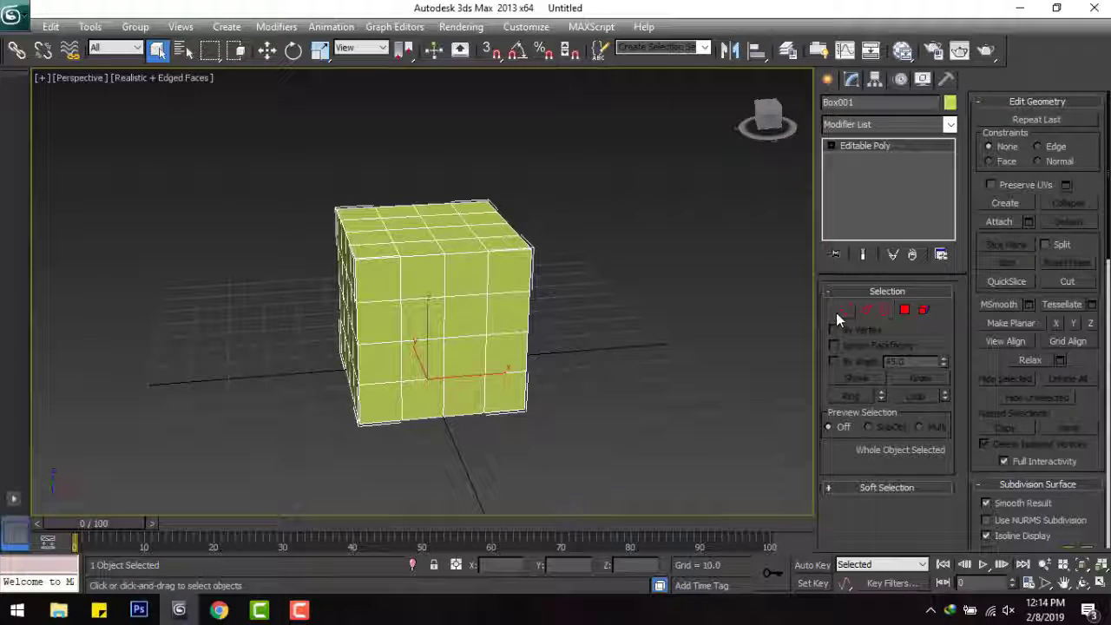
# Step: In Vertex mode, select the pip-position vertices on the front and side faces
pyautogui.click(846, 311)
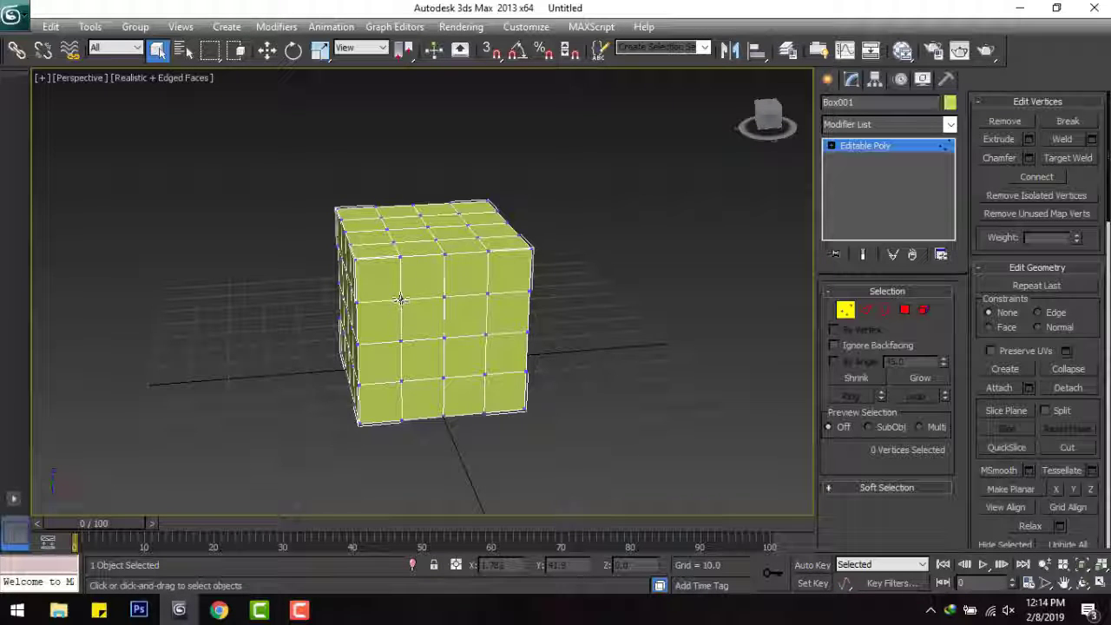
pyautogui.click(444, 338)
pyautogui.keyDown('alt'); pyautogui.moveTo(441, 341); pyautogui.dragTo(401, 362, button='middle'); pyautogui.keyUp('alt')
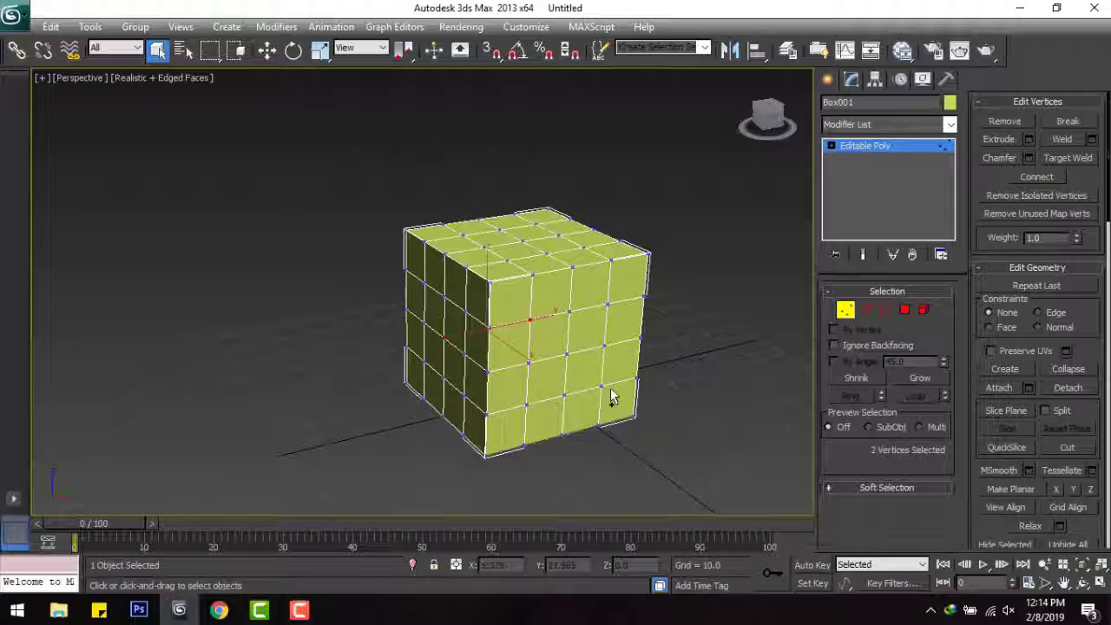
pyautogui.keyDown('alt'); pyautogui.moveTo(612, 358); pyautogui.dragTo(520, 356, button='middle'); pyautogui.keyUp('alt')
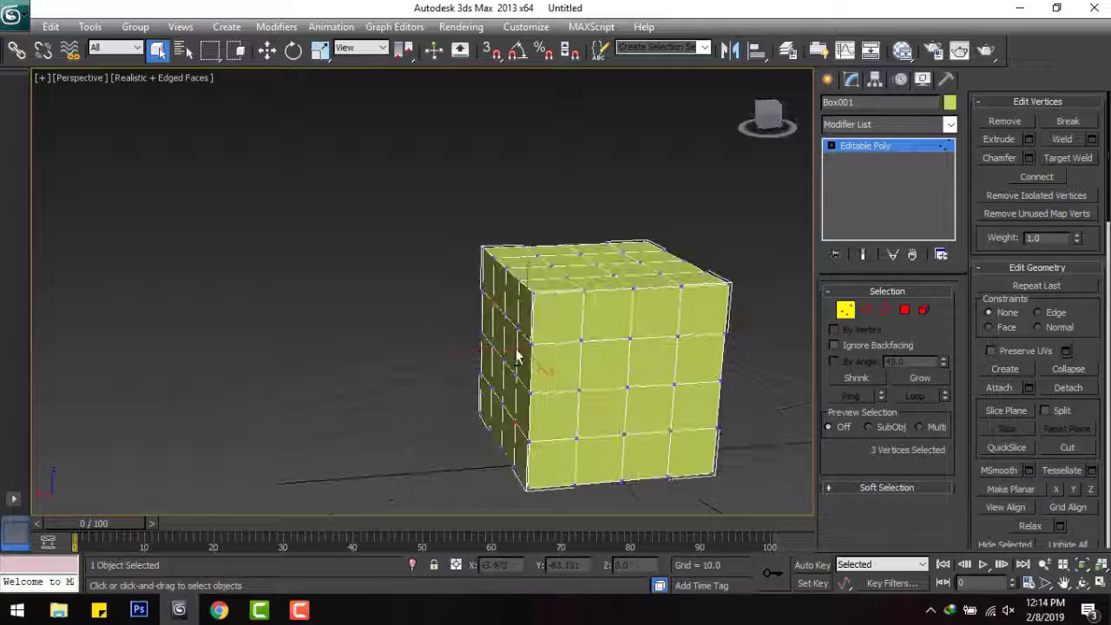
pyautogui.keyDown('ctrl'); pyautogui.click(582, 344); pyautogui.keyUp('ctrl')
pyautogui.keyDown('ctrl'); pyautogui.click(629, 388); pyautogui.keyUp('ctrl')
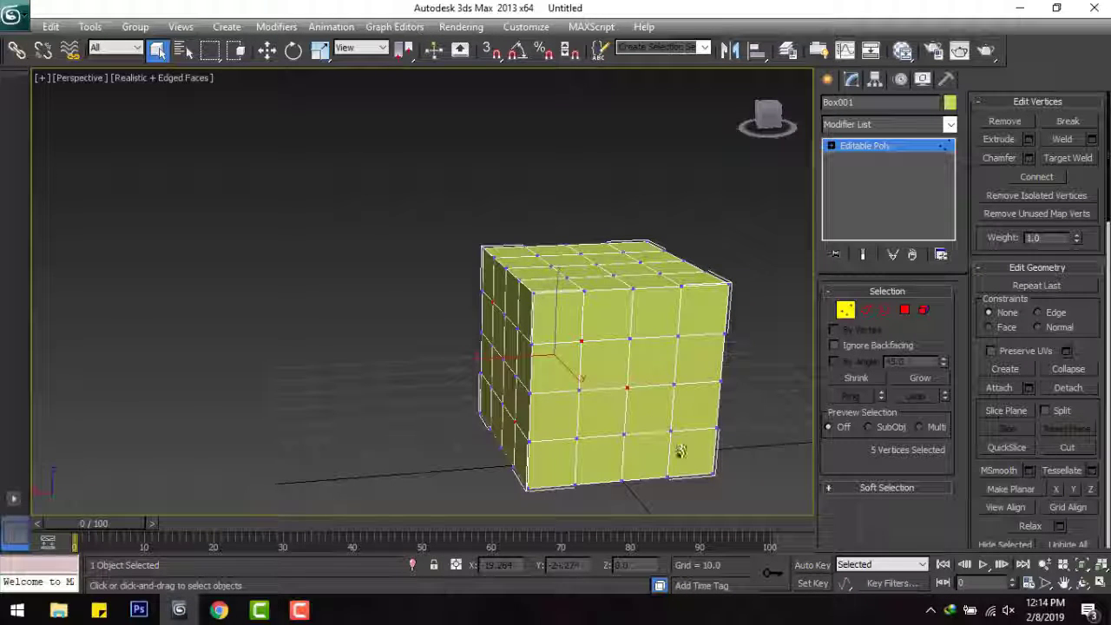
pyautogui.keyDown('alt'); pyautogui.moveTo(670, 429); pyautogui.dragTo(504, 397, button='middle'); pyautogui.keyUp('alt')
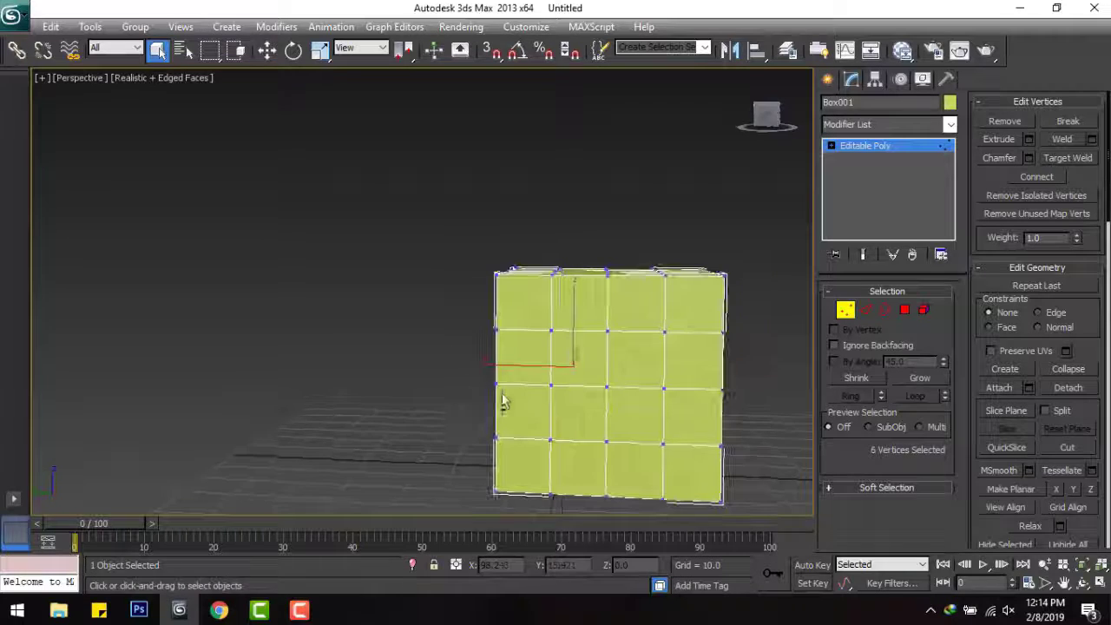
pyautogui.keyDown('ctrl'); pyautogui.click(551, 330); pyautogui.keyUp('ctrl')
pyautogui.keyDown('alt'); pyautogui.click(550, 330); pyautogui.keyUp('alt')
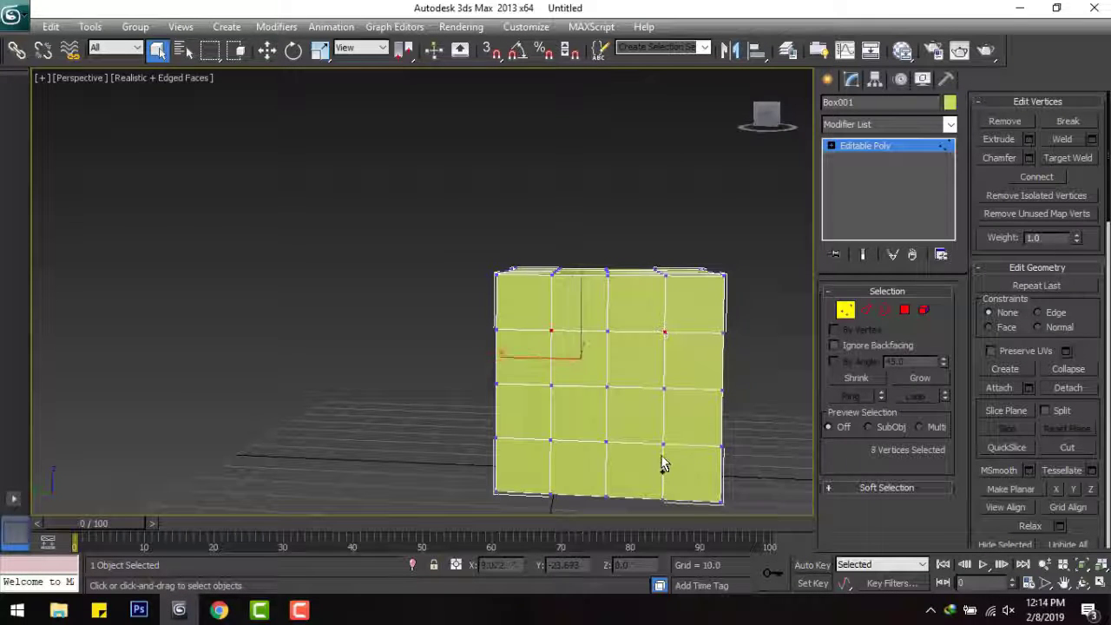
# Step: Add the top-face and remaining pip vertices until all 24 are selected
pyautogui.keyDown('alt'); pyautogui.moveTo(606, 348); pyautogui.dragTo(631, 422, button='middle'); pyautogui.keyUp('alt')
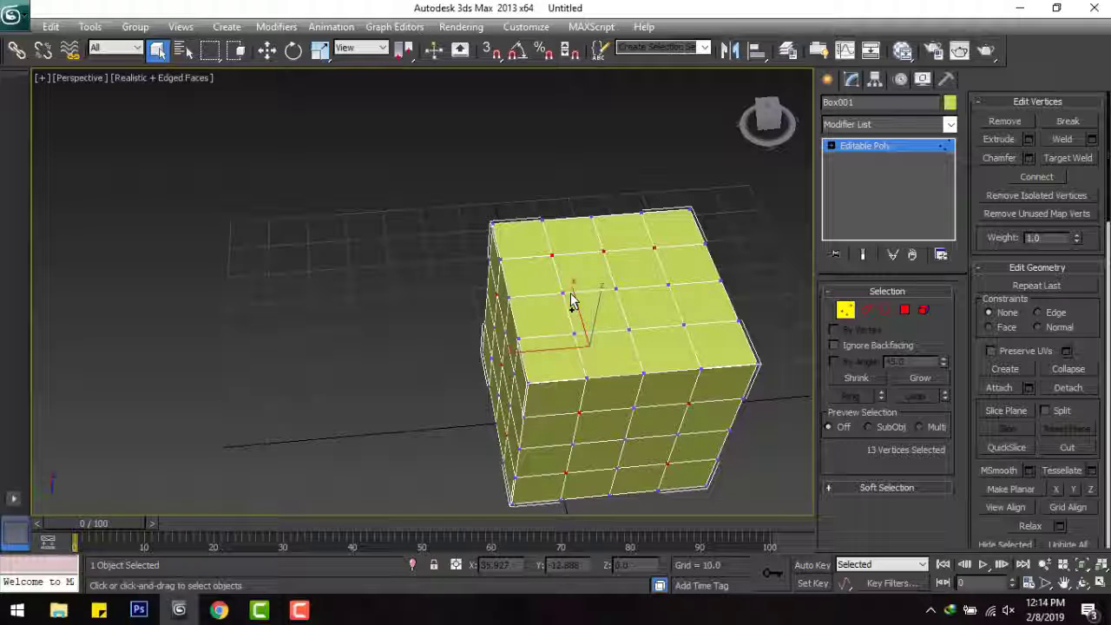
pyautogui.keyDown('ctrl'); pyautogui.click(668, 285); pyautogui.keyUp('ctrl')
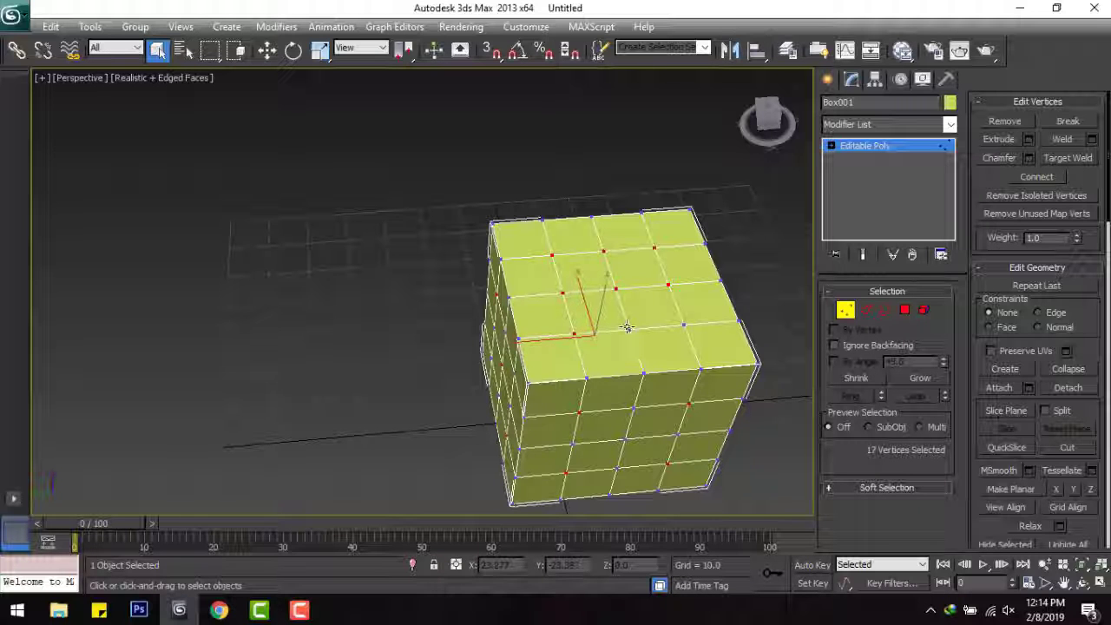
pyautogui.keyDown('ctrl'); pyautogui.click(683, 323); pyautogui.keyUp('ctrl')
pyautogui.keyDown('alt'); pyautogui.moveTo(631, 360); pyautogui.dragTo(582, 365, button='middle'); pyautogui.keyUp('alt')
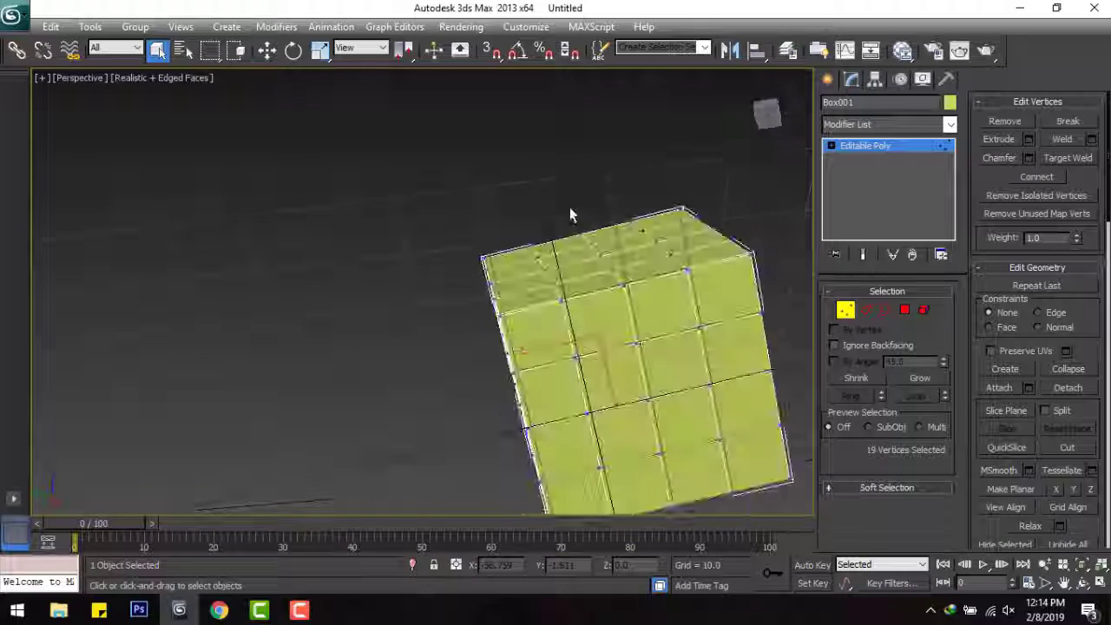
pyautogui.keyDown('ctrl'); pyautogui.click(650, 401); pyautogui.keyUp('ctrl')
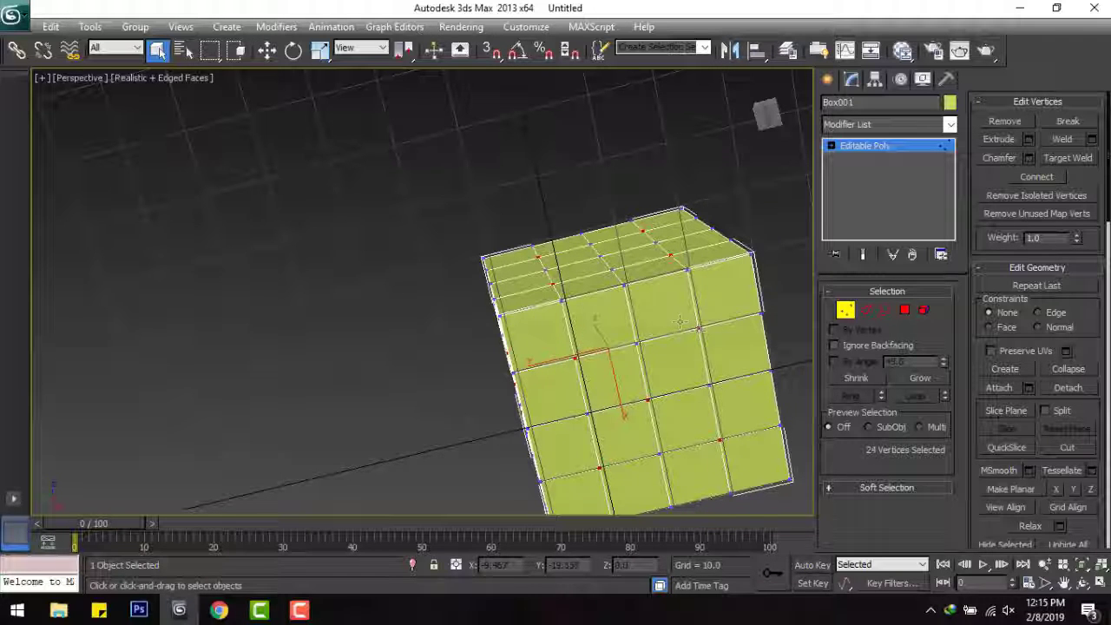
pyautogui.moveTo(595, 304)
pyautogui.keyDown('alt'); pyautogui.mouseDown(button='middle')
pyautogui.moveTo(575, 442)
pyautogui.moveTo(498, 404)
pyautogui.moveTo(566, 431)
pyautogui.moveTo(683, 449)
pyautogui.moveTo(762, 409)
pyautogui.moveTo(724, 429)
pyautogui.moveTo(710, 467)
pyautogui.mouseUp(button='middle'); pyautogui.keyUp('alt')
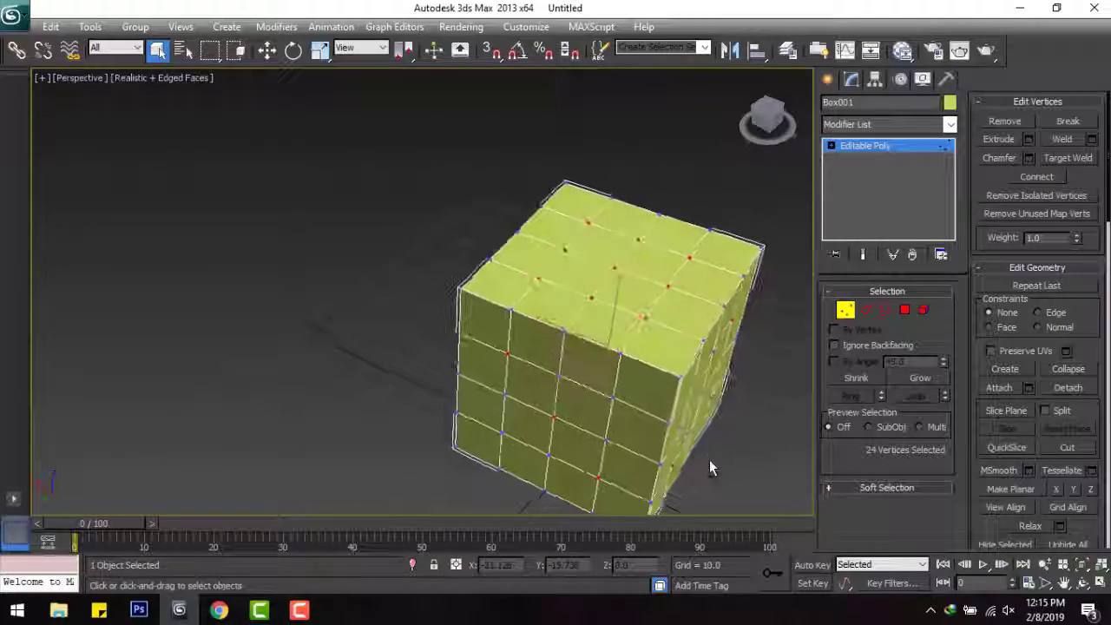
pyautogui.moveTo(702, 347)
pyautogui.keyDown('alt'); pyautogui.mouseDown(button='middle')
pyautogui.moveTo(632, 290)
pyautogui.moveTo(607, 293)
pyautogui.mouseUp(button='middle'); pyautogui.keyUp('alt')
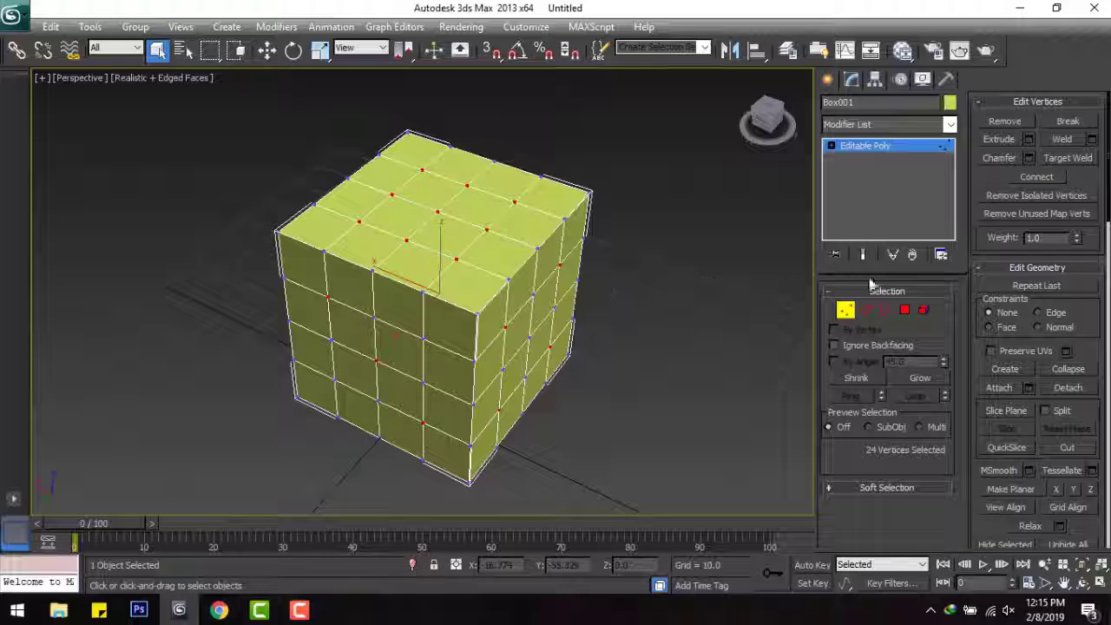
# Step: Chamfer the 24 pip vertices into small polygons, then switch to Polygon mode
pyautogui.click(1030, 158)
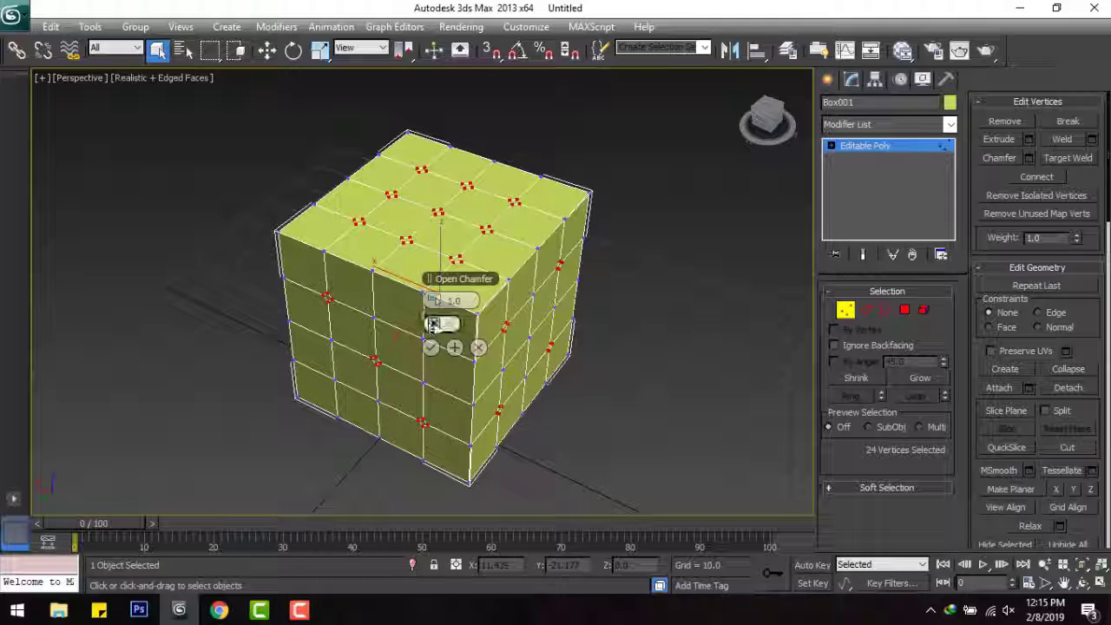
pyautogui.moveTo(434, 300); pyautogui.dragTo(439, 282)
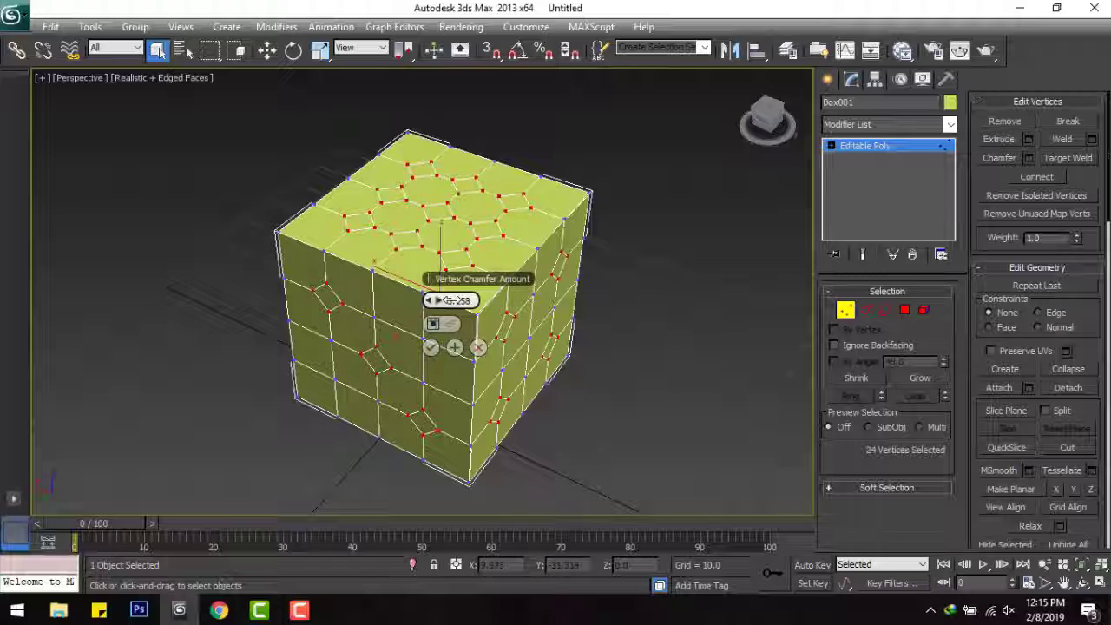
pyautogui.click(431, 347)
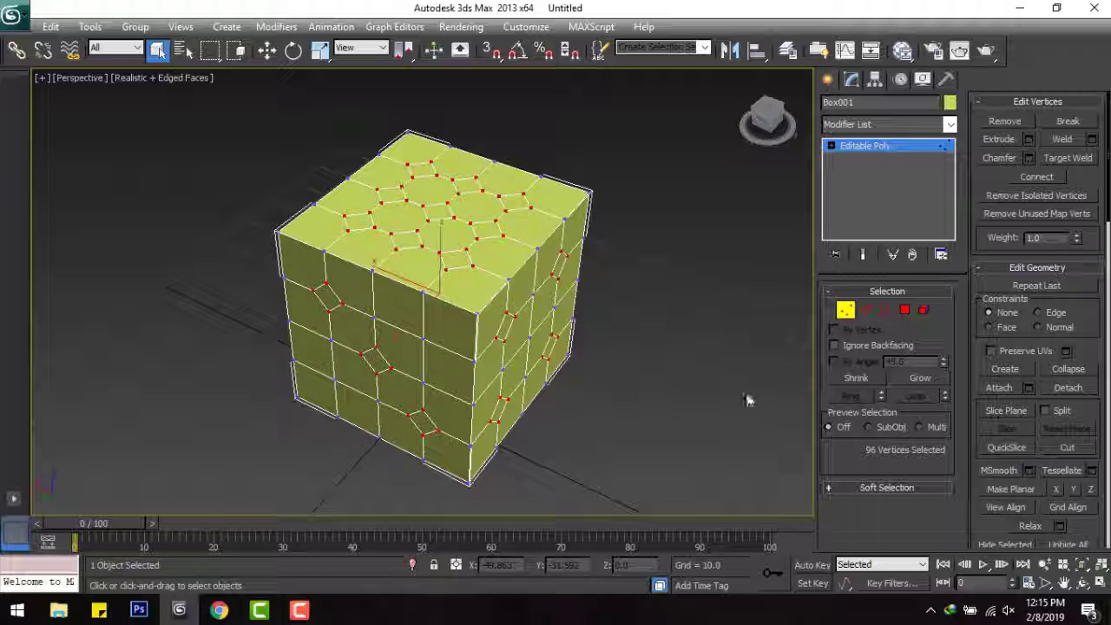
pyautogui.click(905, 310)
# Step: Select the five top-face pip polygons and two pip polygons on the front face
pyautogui.keyDown('ctrl'); pyautogui.click(391, 195); pyautogui.keyUp('ctrl')
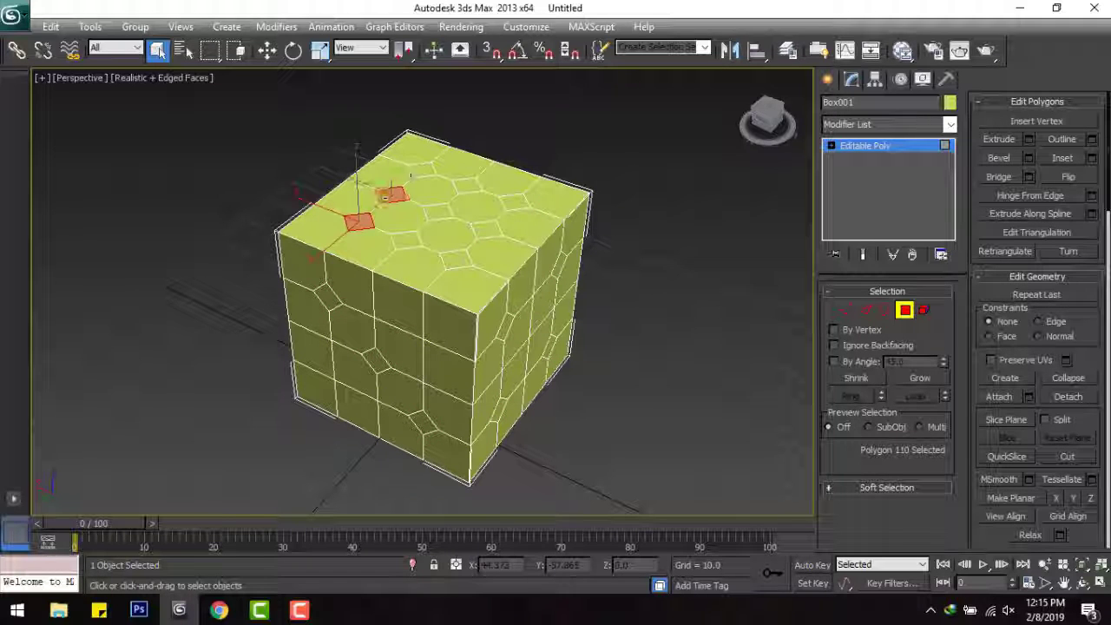
pyautogui.keyDown('ctrl'); pyautogui.click(422, 171); pyautogui.keyUp('ctrl')
pyautogui.keyDown('ctrl'); pyautogui.click(467, 184); pyautogui.keyUp('ctrl')
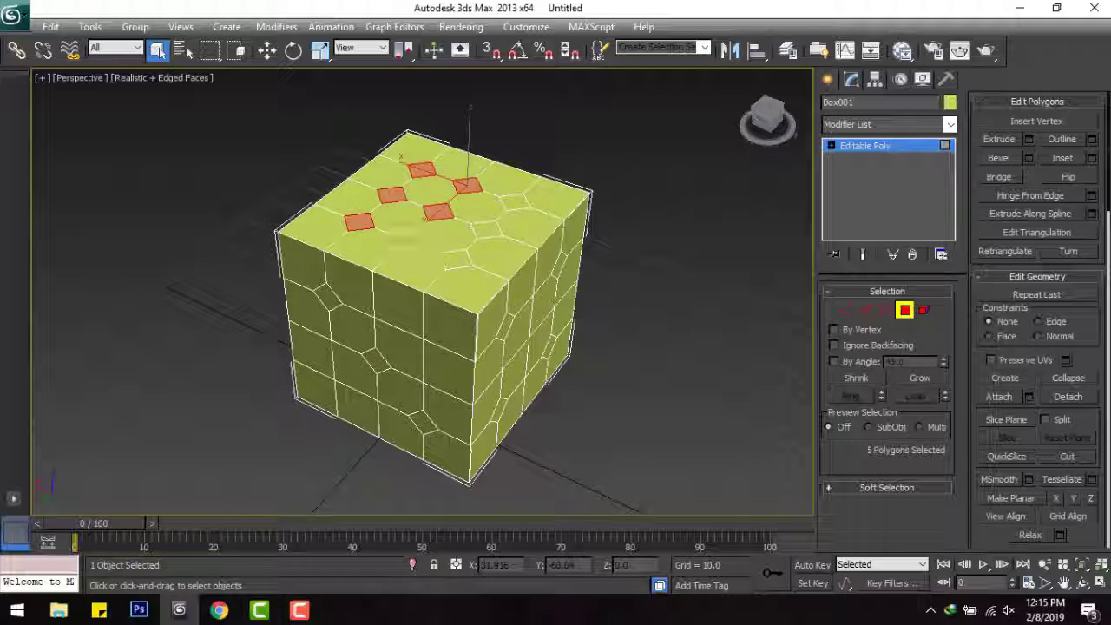
pyautogui.keyDown('ctrl'); pyautogui.click(408, 247); pyautogui.keyUp('ctrl')
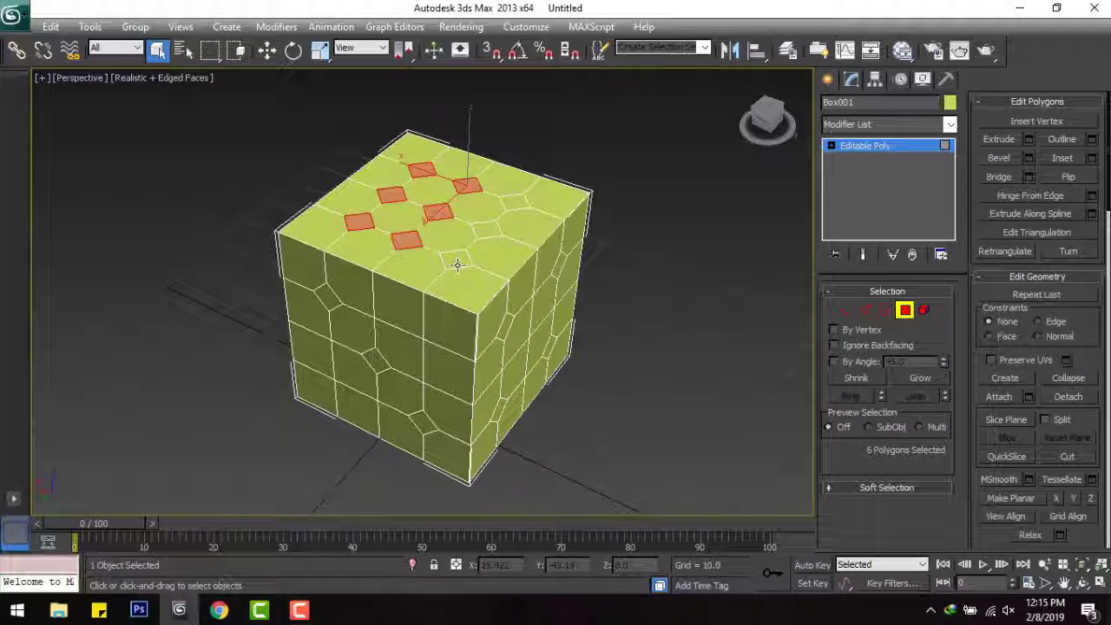
pyautogui.keyDown('ctrl'); pyautogui.click(515, 201); pyautogui.keyUp('ctrl')
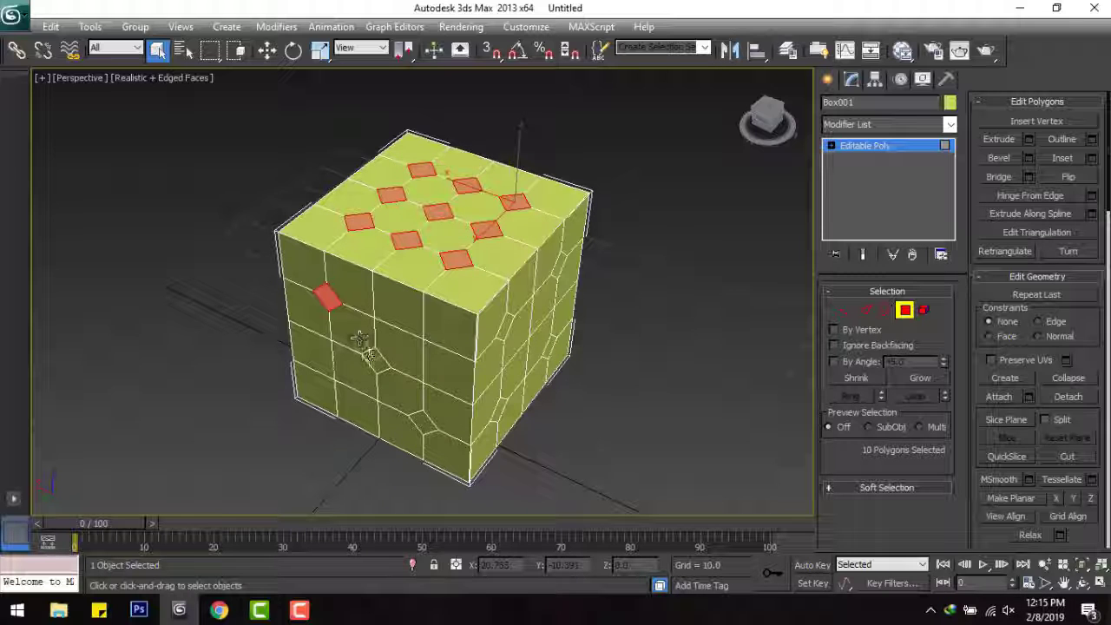
pyautogui.keyDown('alt'); pyautogui.moveTo(420, 421); pyautogui.dragTo(413, 352, button='middle'); pyautogui.keyUp('alt')
pyautogui.keyDown('ctrl'); pyautogui.click(450, 323); pyautogui.keyUp('ctrl')
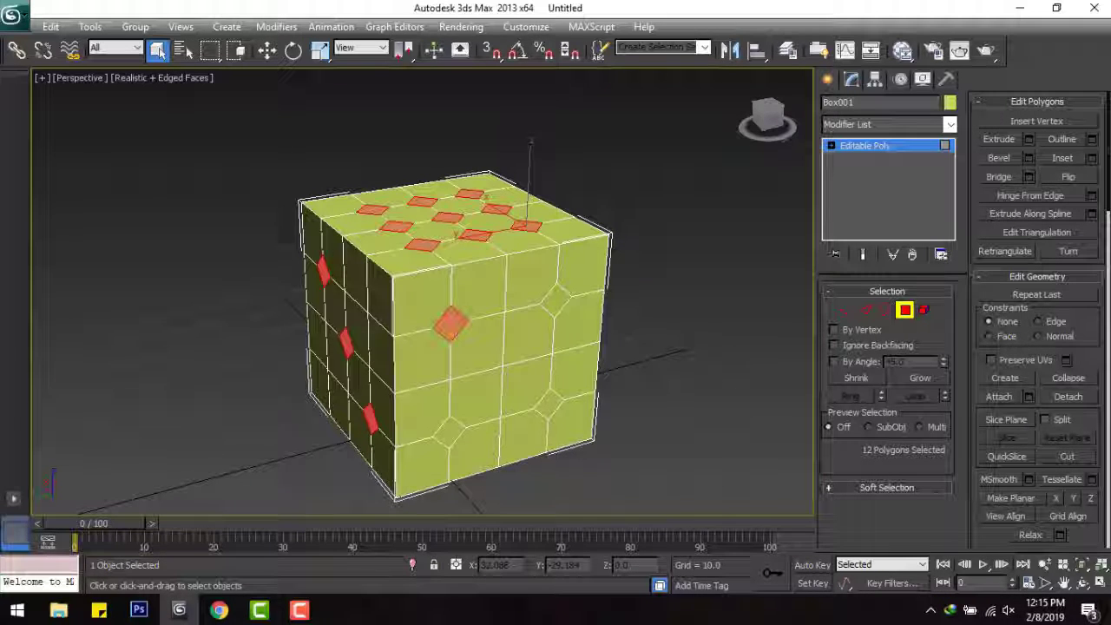
pyautogui.keyDown('ctrl'); pyautogui.click(444, 433); pyautogui.keyUp('ctrl')
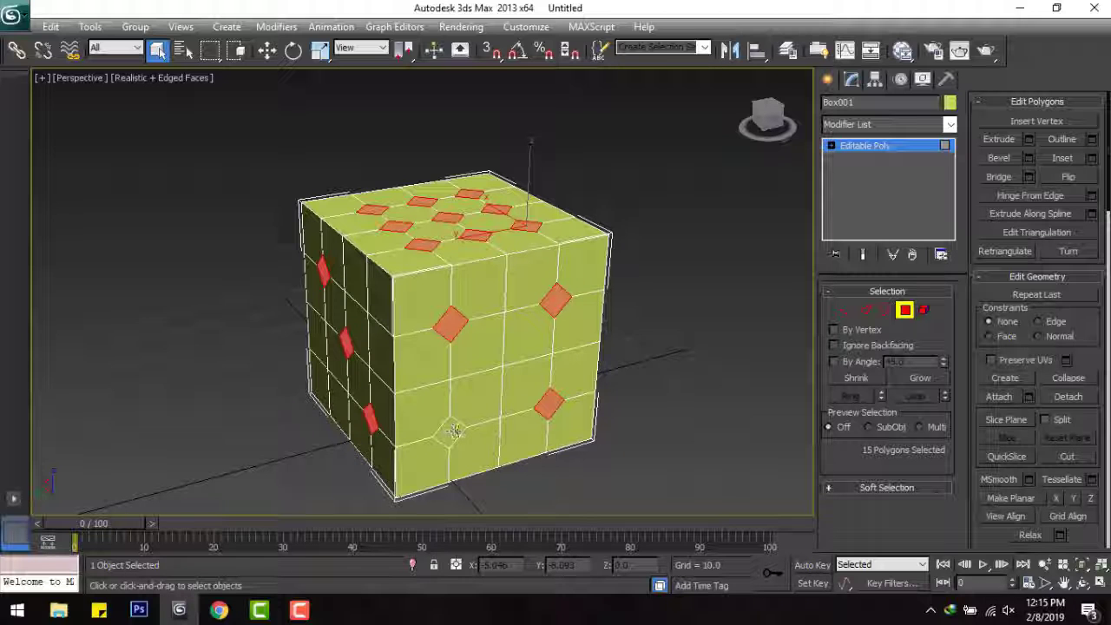
# Step: Add the five underside pip polygons, completing the 24-face selection
pyautogui.moveTo(628, 392)
pyautogui.keyDown('alt'); pyautogui.mouseDown(button='middle')
pyautogui.moveTo(435, 387)
pyautogui.moveTo(476, 402)
pyautogui.mouseUp(button='middle'); pyautogui.keyUp('alt')
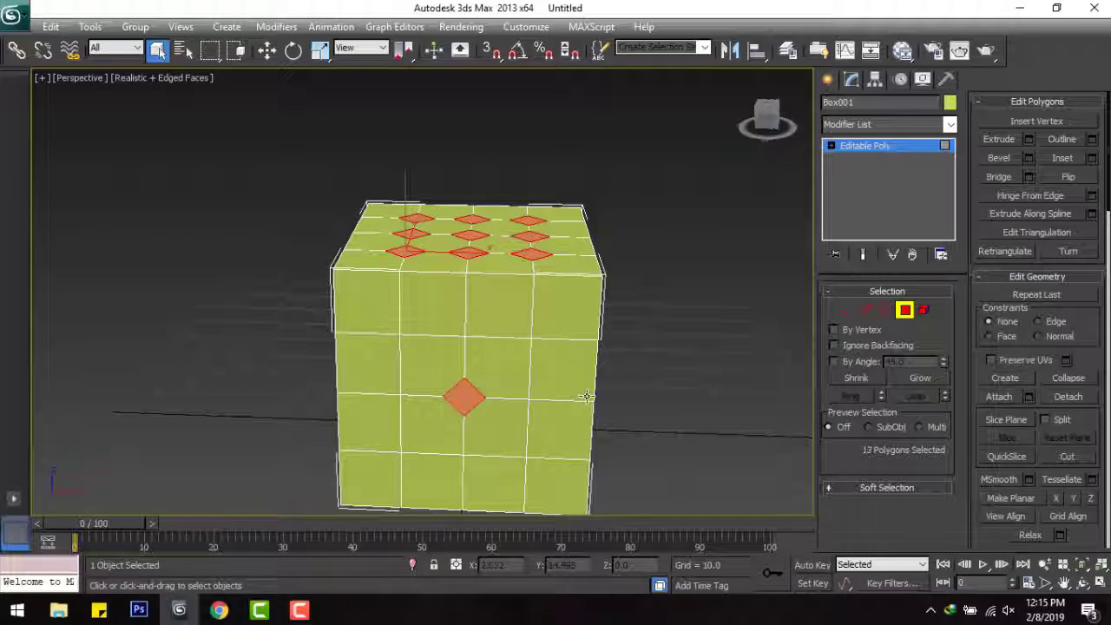
pyautogui.keyDown('alt'); pyautogui.moveTo(587, 396); pyautogui.dragTo(464, 385, button='middle'); pyautogui.keyUp('alt')
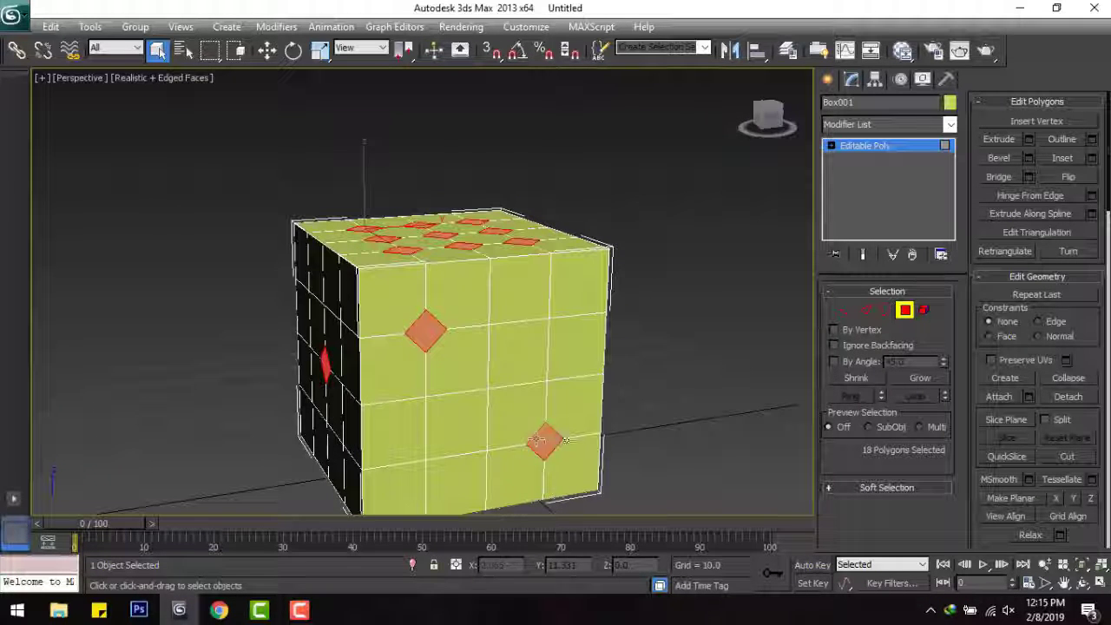
pyautogui.keyDown('alt'); pyautogui.moveTo(545, 441); pyautogui.dragTo(432, 252, button='middle'); pyautogui.keyUp('alt')
pyautogui.keyDown('ctrl'); pyautogui.click(432, 250); pyautogui.keyUp('ctrl')
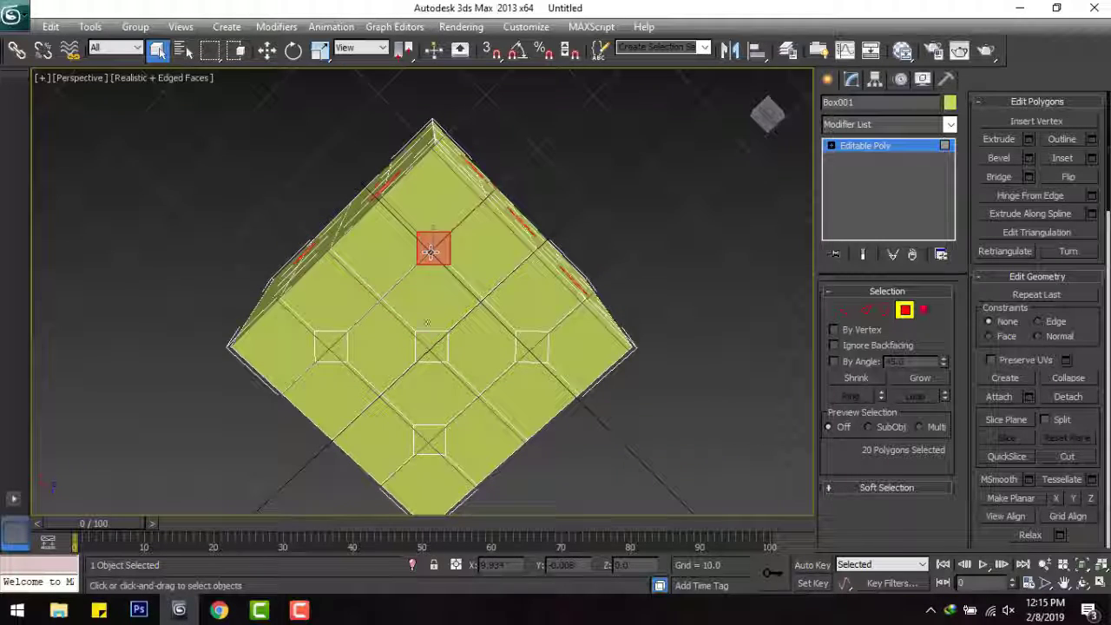
pyautogui.keyDown('ctrl'); pyautogui.click(432, 346); pyautogui.keyUp('ctrl')
pyautogui.keyDown('ctrl'); pyautogui.click(330, 347); pyautogui.keyUp('ctrl')
pyautogui.keyDown('ctrl'); pyautogui.click(430, 440); pyautogui.keyUp('ctrl')
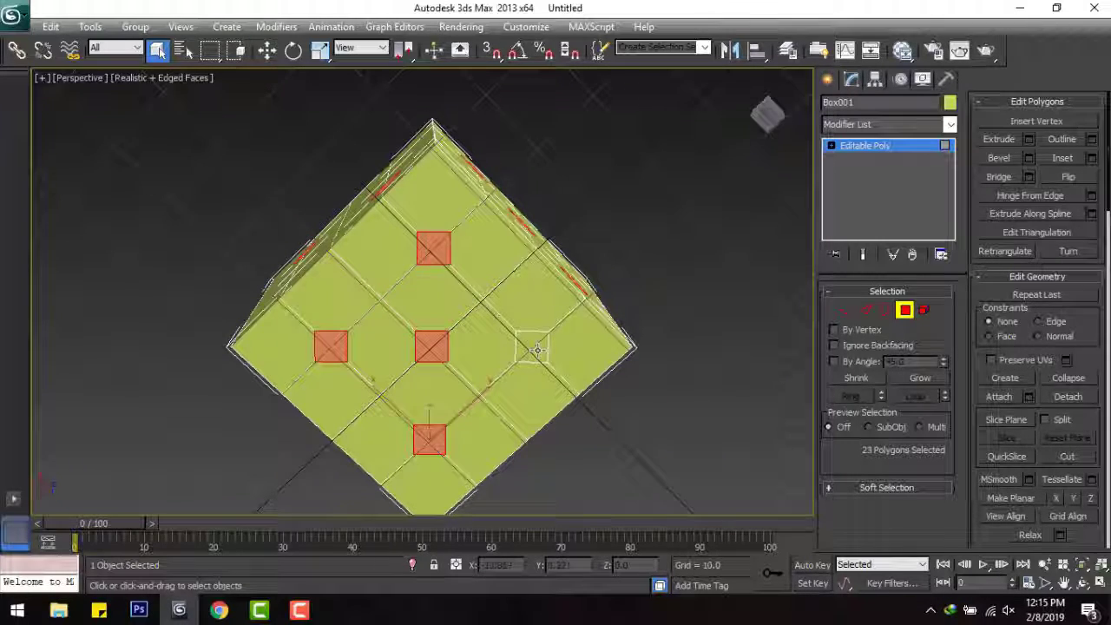
pyautogui.keyDown('ctrl'); pyautogui.click(537, 350); pyautogui.keyUp('ctrl')
pyautogui.moveTo(538, 350)
pyautogui.keyDown('alt'); pyautogui.mouseDown(button='middle')
pyautogui.moveTo(469, 380)
pyautogui.moveTo(475, 434)
pyautogui.mouseUp(button='middle'); pyautogui.keyUp('alt')
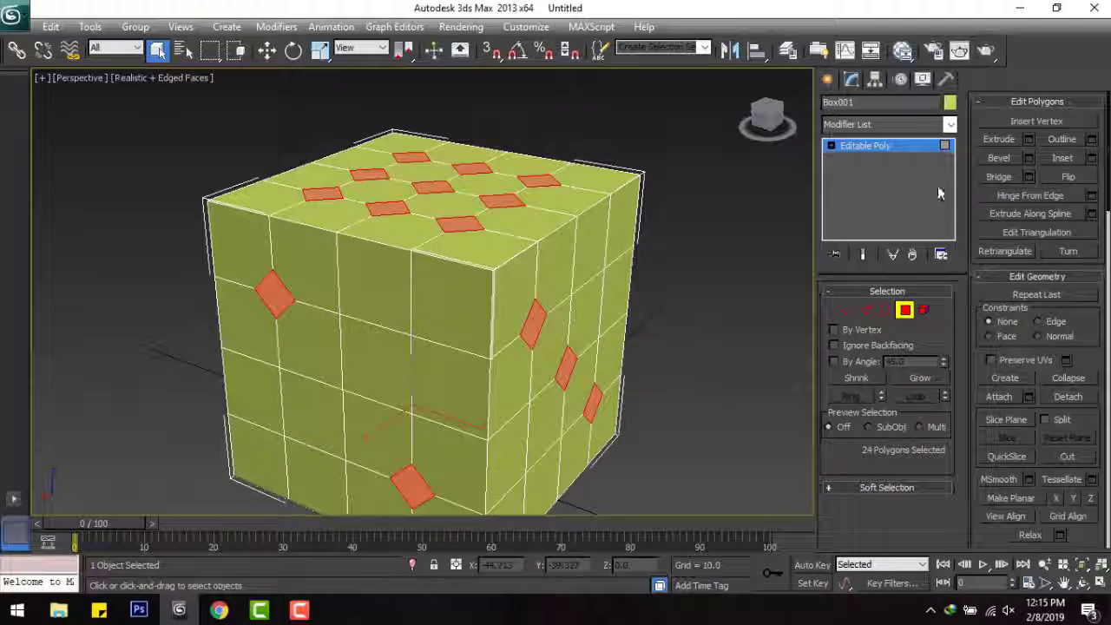
# Step: Bevel the pip faces inward (height -1.115, outline -1.0), then grow the selection to their walls
pyautogui.click(1029, 158)
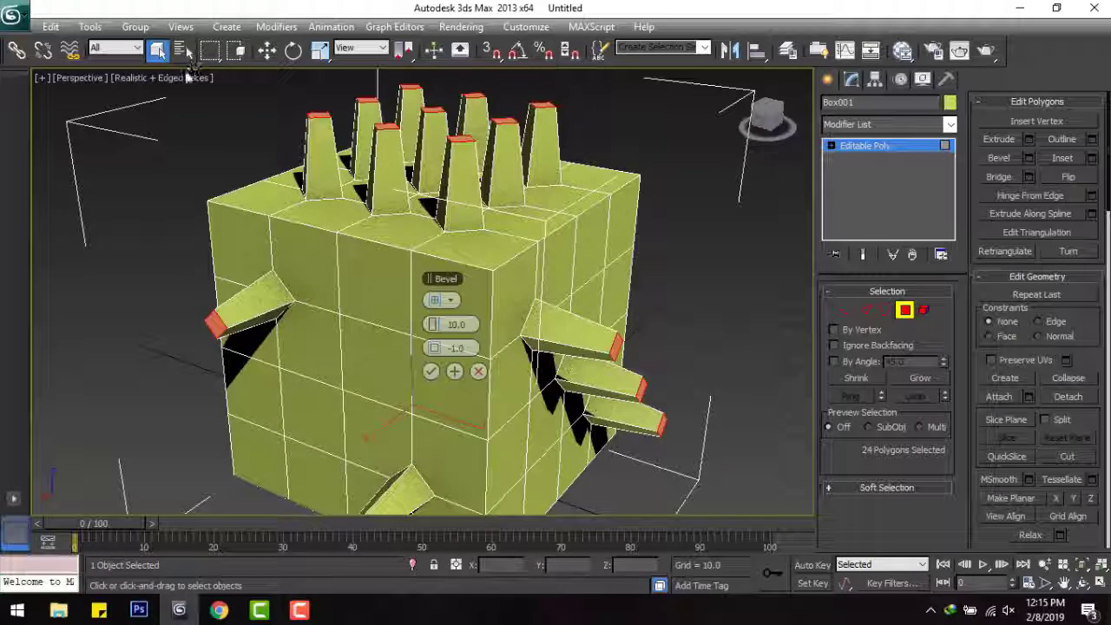
pyautogui.click(188, 77)
pyautogui.click(198, 113)
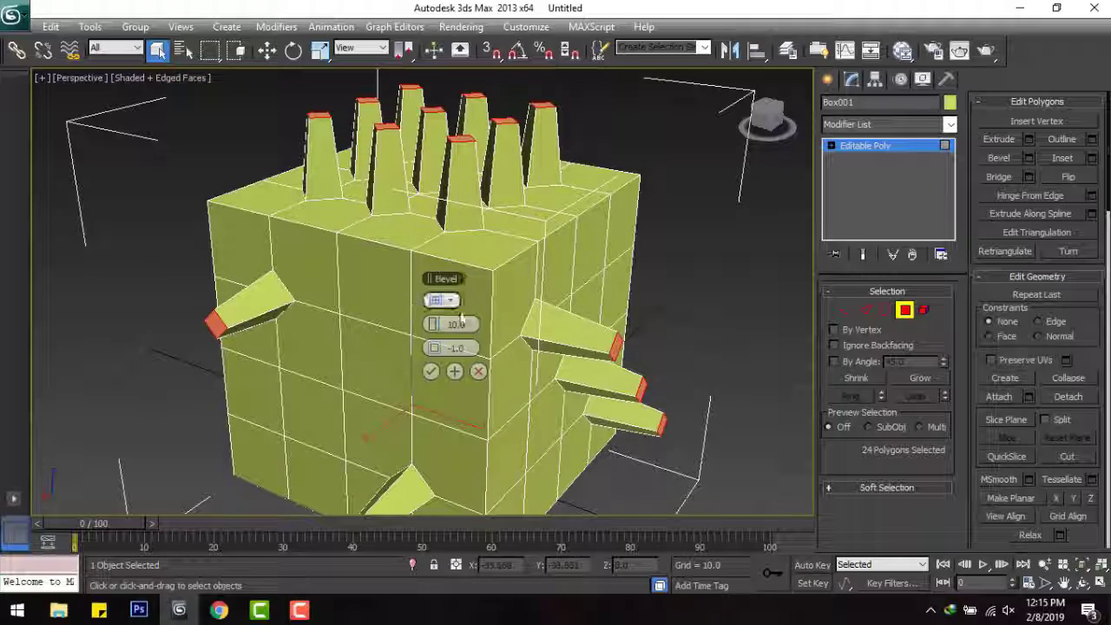
pyautogui.moveTo(432, 324); pyautogui.dragTo(383, 323)
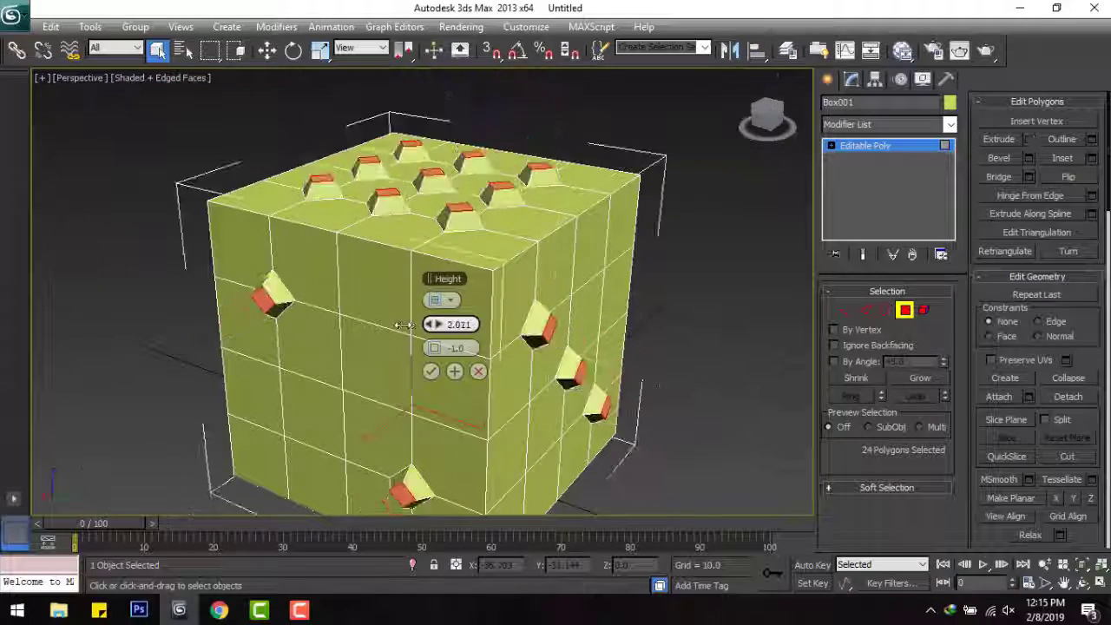
pyautogui.moveTo(383, 323); pyautogui.dragTo(397, 318)
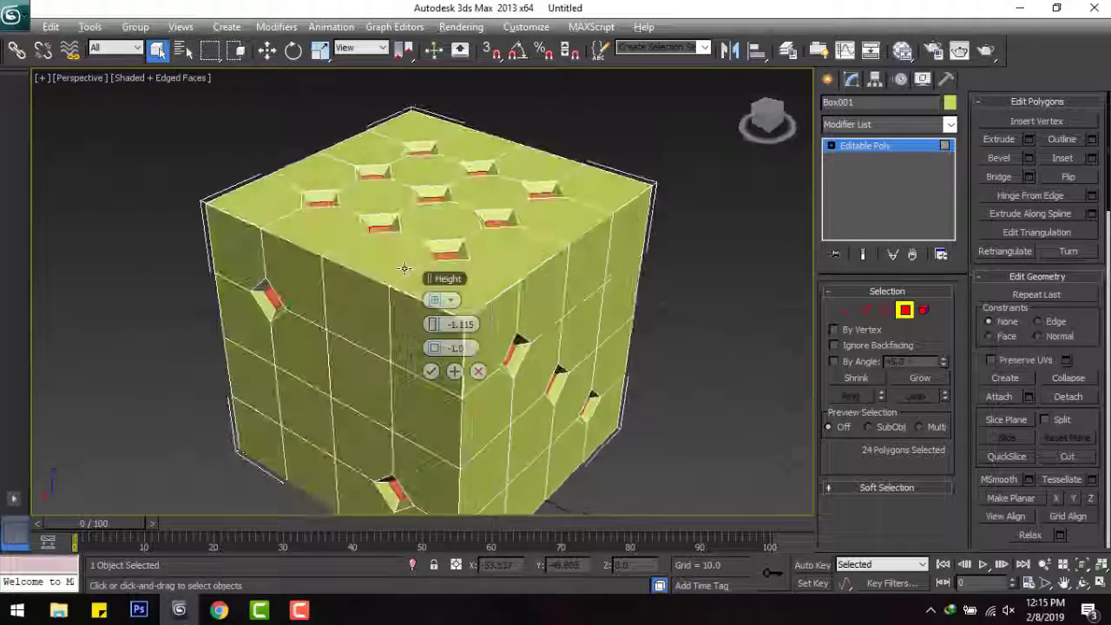
pyautogui.keyDown('alt'); pyautogui.moveTo(397, 318); pyautogui.dragTo(404, 354, button='middle'); pyautogui.keyUp('alt')
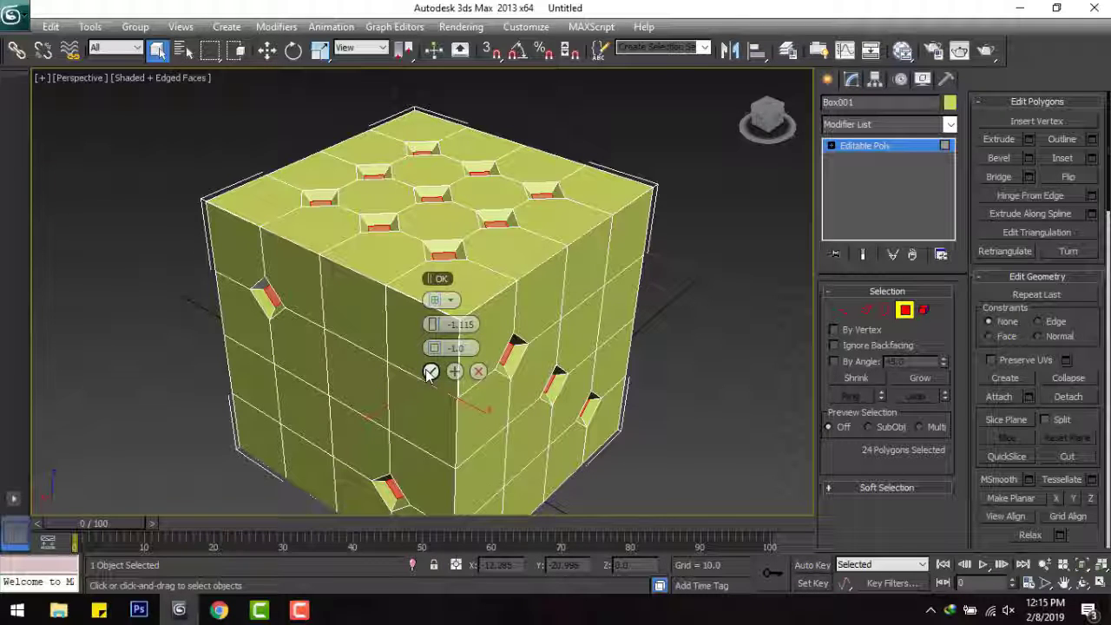
pyautogui.click(431, 371)
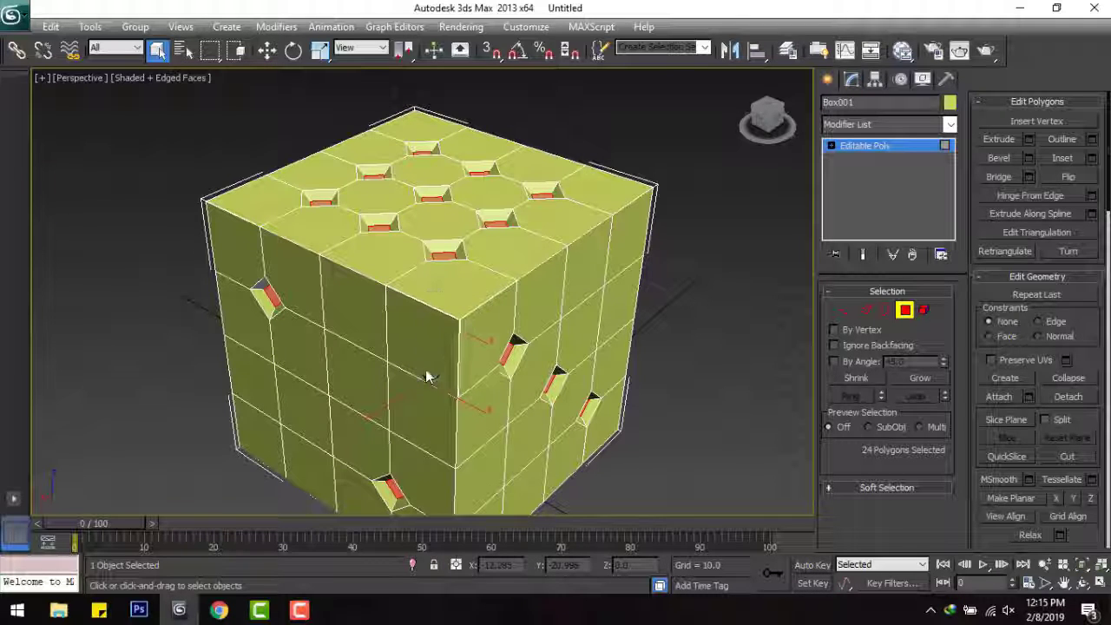
pyautogui.click(919, 379)
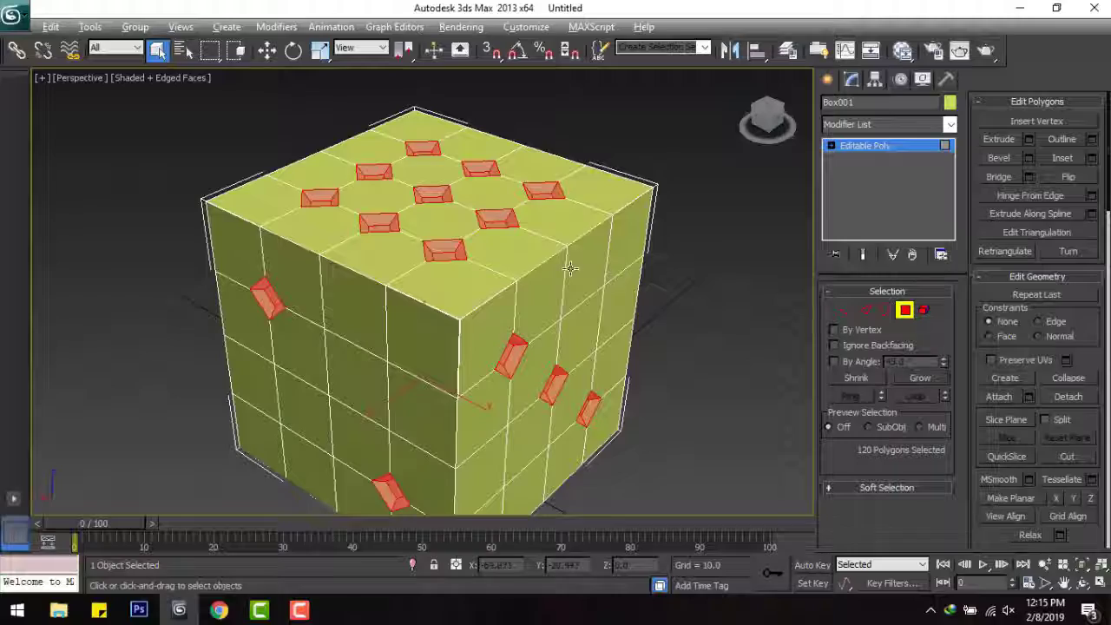
# Step: Restore the 120 pip-face selection with Ctrl+Z and invert it to the 96 body polygons
pyautogui.moveTo(571, 269)
pyautogui.keyDown('alt'); pyautogui.mouseDown(button='middle')
pyautogui.moveTo(509, 218)
pyautogui.moveTo(537, 268)
pyautogui.moveTo(171, 147)
pyautogui.moveTo(78, 269)
pyautogui.moveTo(217, 285)
pyautogui.mouseUp(button='middle'); pyautogui.keyUp('alt')
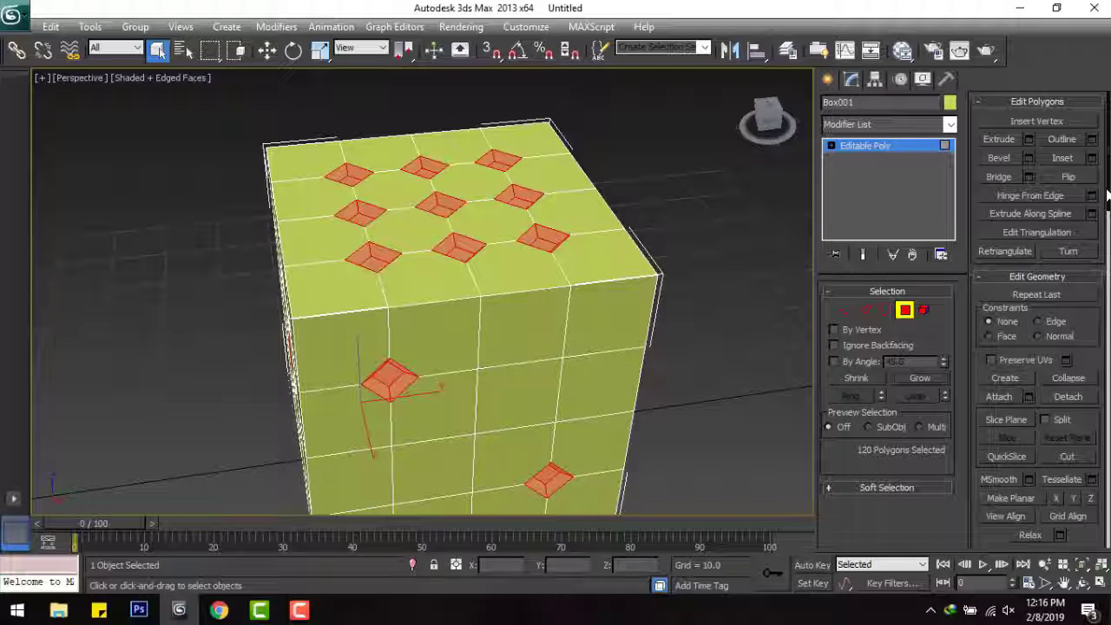
pyautogui.scroll(-5, 1108, 195)
pyautogui.scroll(-5, 1108, 195)
pyautogui.scroll(-5, 1108, 196)
pyautogui.scroll(-5, 1108, 195)
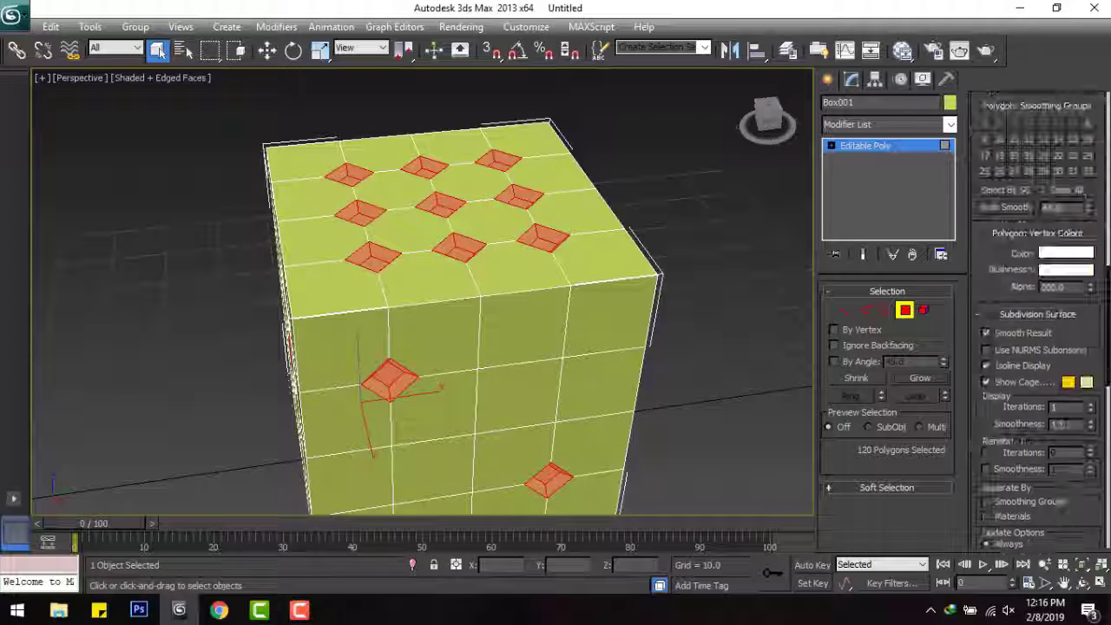
pyautogui.scroll(2, 1038, 321)
pyautogui.scroll(2, 1038, 322)
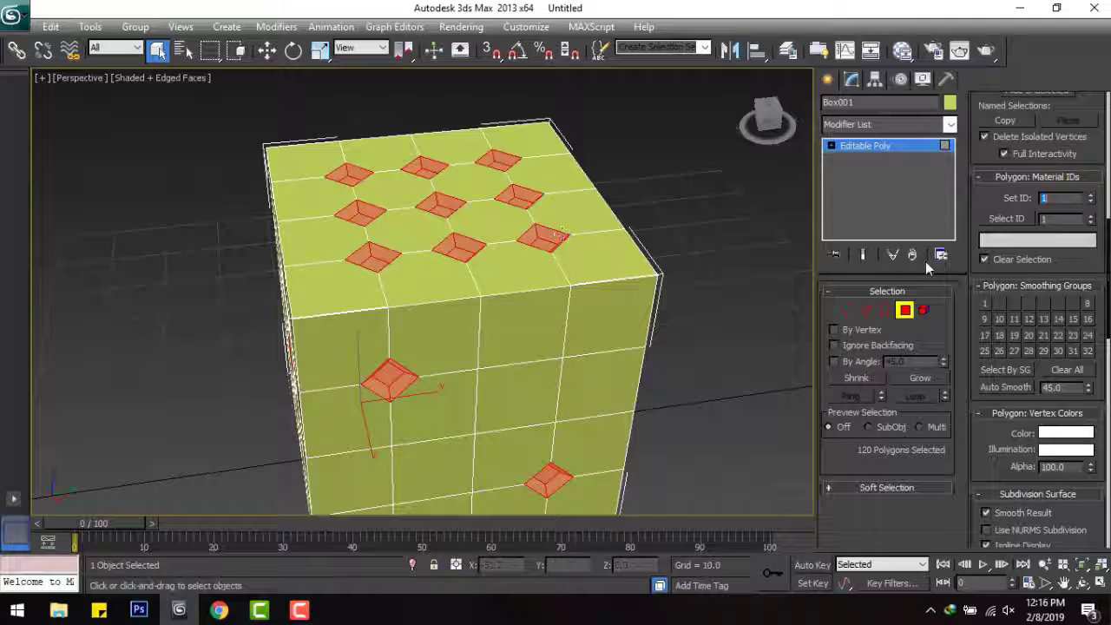
pyautogui.hotkey('ctrl', 'y')
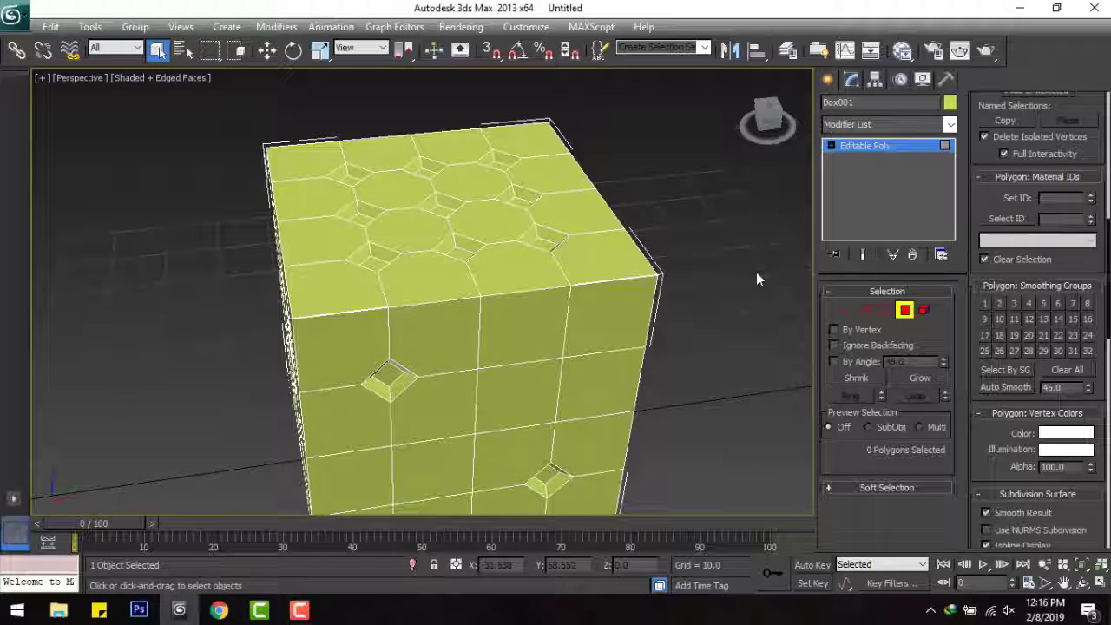
pyautogui.hotkey('ctrl', 'z')
pyautogui.hotkey('ctrl', 'i')
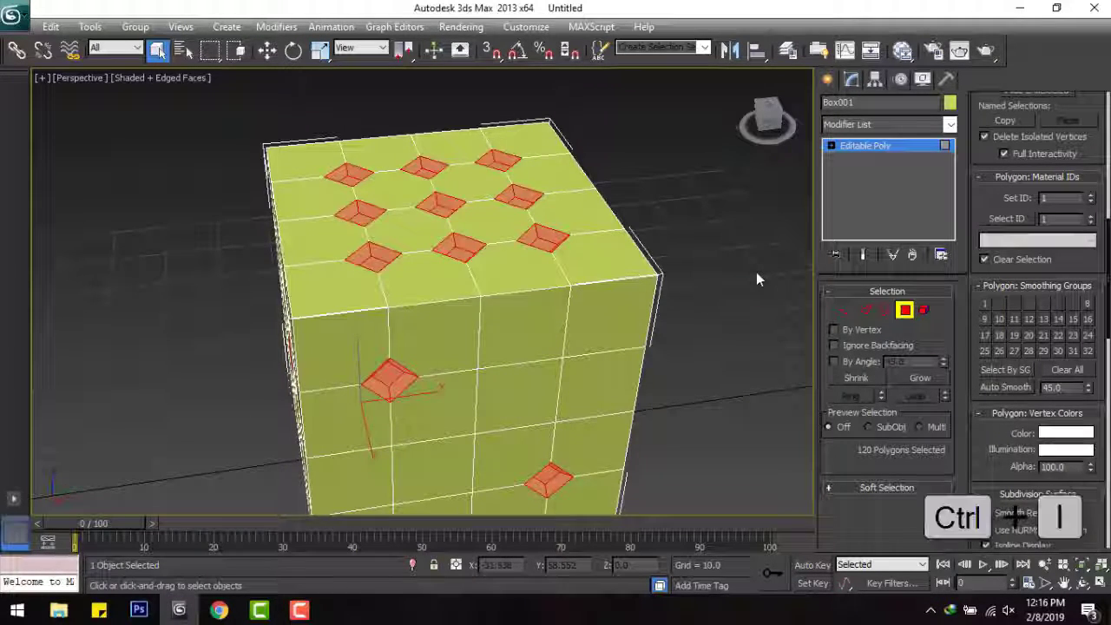
pyautogui.moveTo(329, 204)
pyautogui.keyDown('alt'); pyautogui.mouseDown(button='middle')
pyautogui.moveTo(342, 106)
pyautogui.moveTo(179, 228)
pyautogui.moveTo(69, 136)
pyautogui.mouseUp(button='middle'); pyautogui.keyUp('alt')
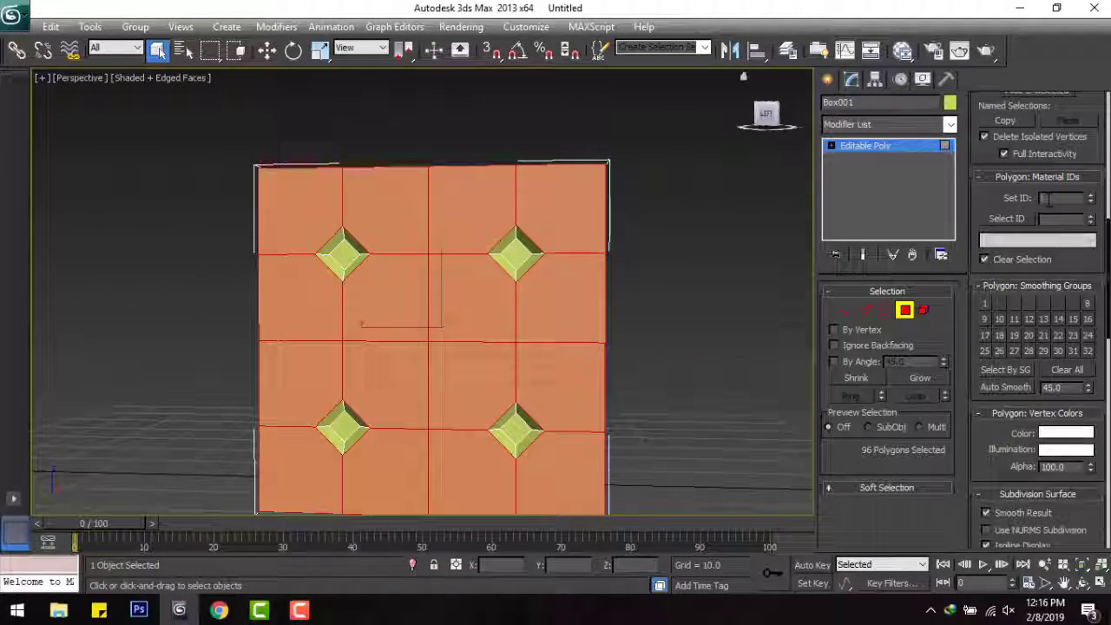
# Step: Assign material ID 2 to the 96 selected polygons and clear the selection
pyautogui.doubleClick(1044, 198)
pyautogui.write('2')
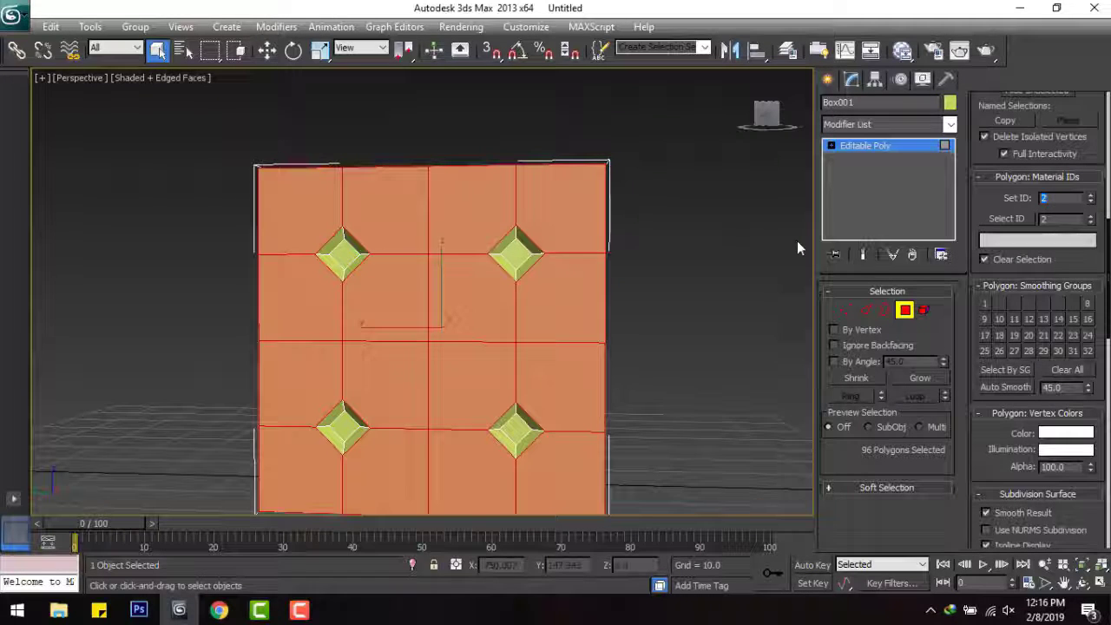
pyautogui.click(797, 241)
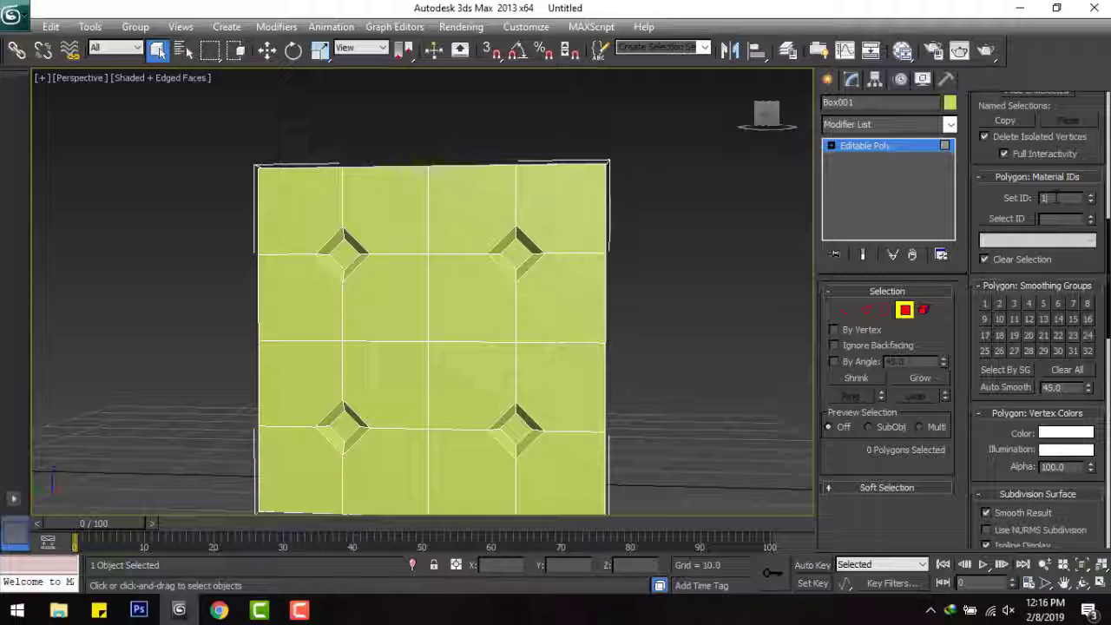
pyautogui.hotkey('ctrl', 'z')
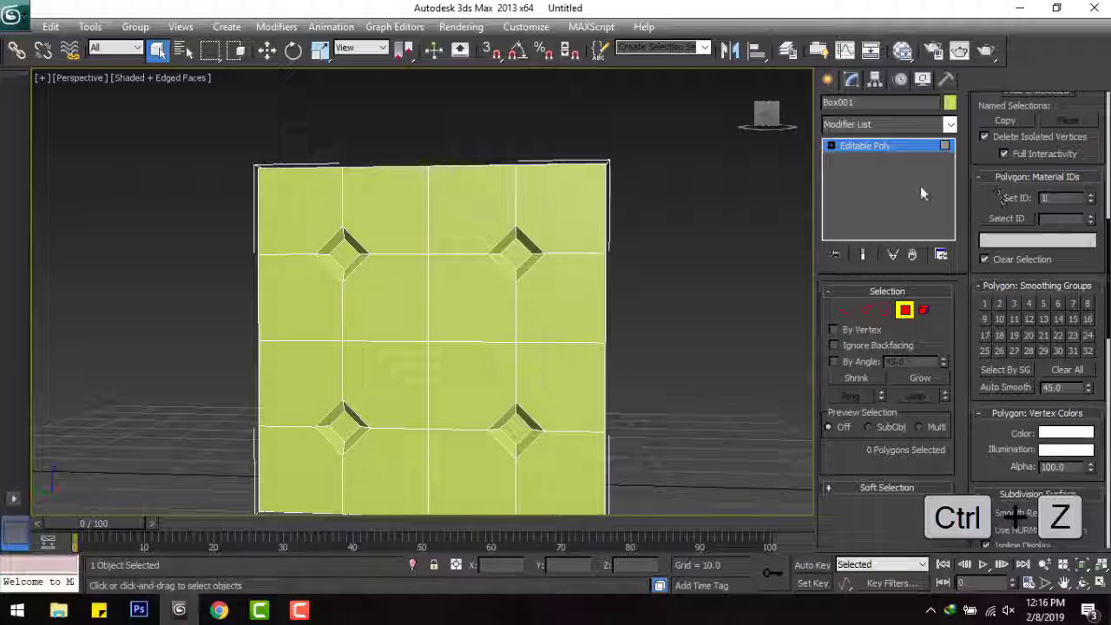
pyautogui.keyDown('alt'); pyautogui.moveTo(752, 203); pyautogui.dragTo(454, 390, button='middle'); pyautogui.keyUp('alt')
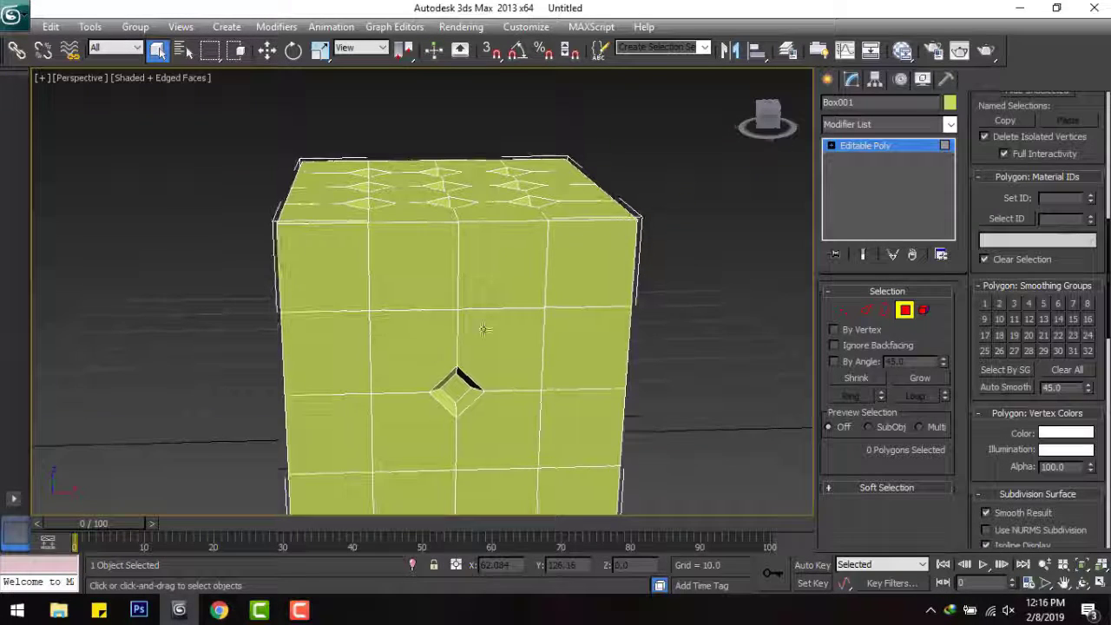
# Step: Enable Use NURMS Subdivision to round the die, then open the Slate Material Editor
pyautogui.click(457, 388)
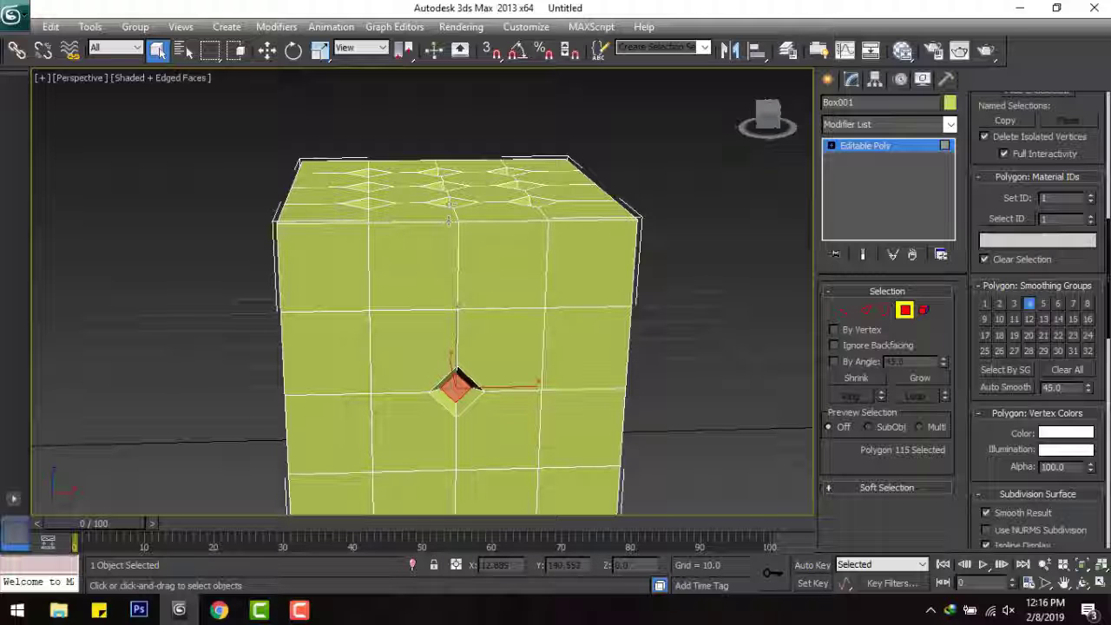
pyautogui.hotkey('ctrl', 'z')
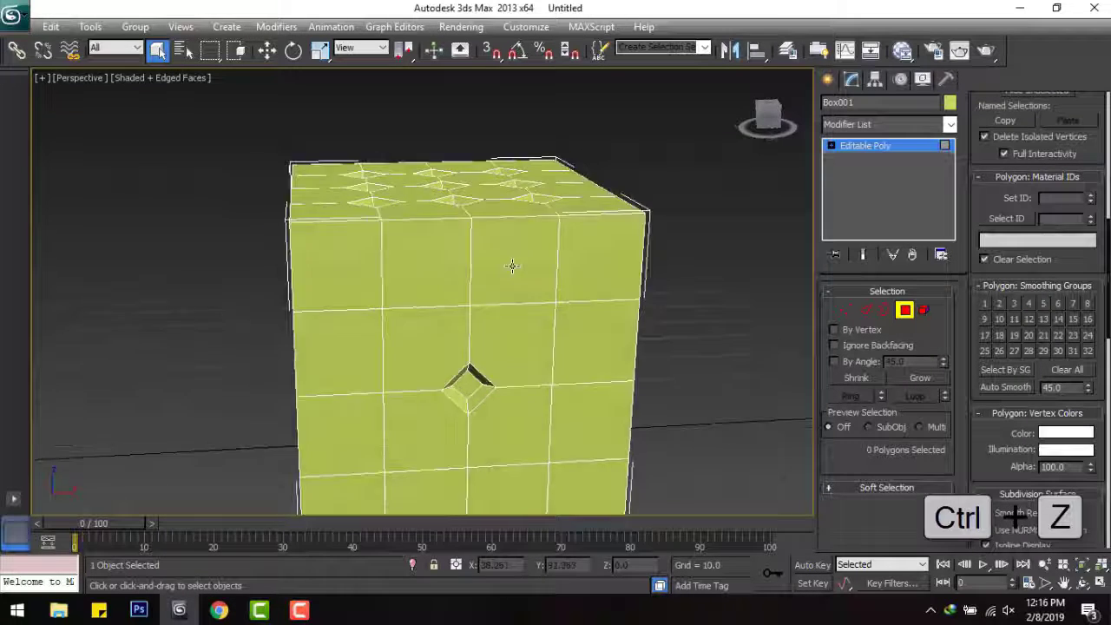
pyautogui.keyDown('alt'); pyautogui.moveTo(511, 266); pyautogui.dragTo(554, 274, button='middle'); pyautogui.keyUp('alt')
pyautogui.scroll(-4, 554, 274)
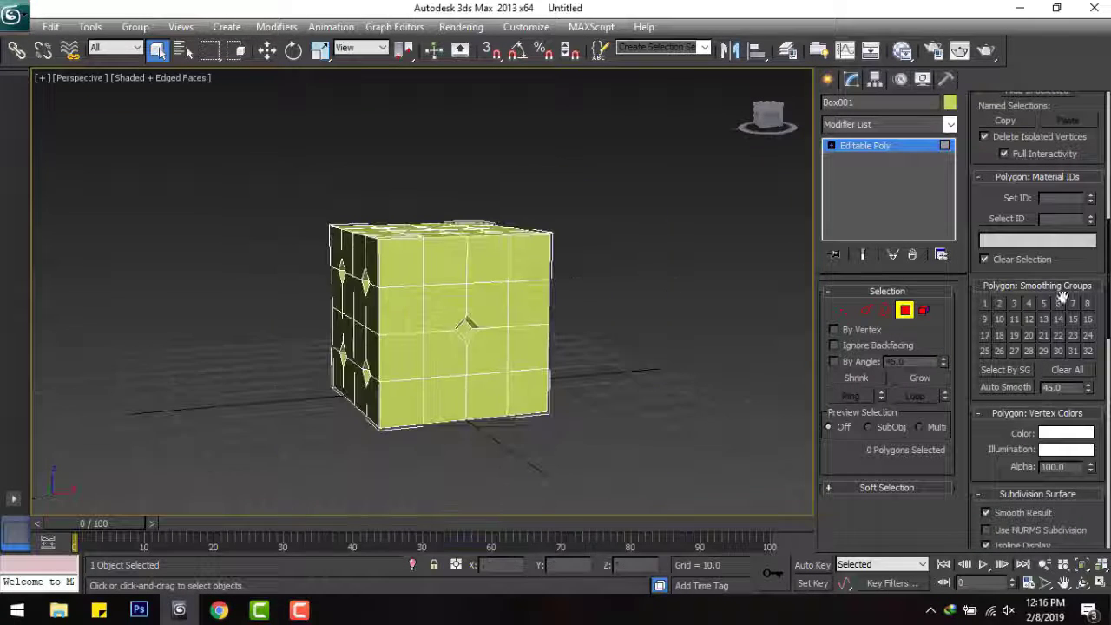
pyautogui.click(987, 529)
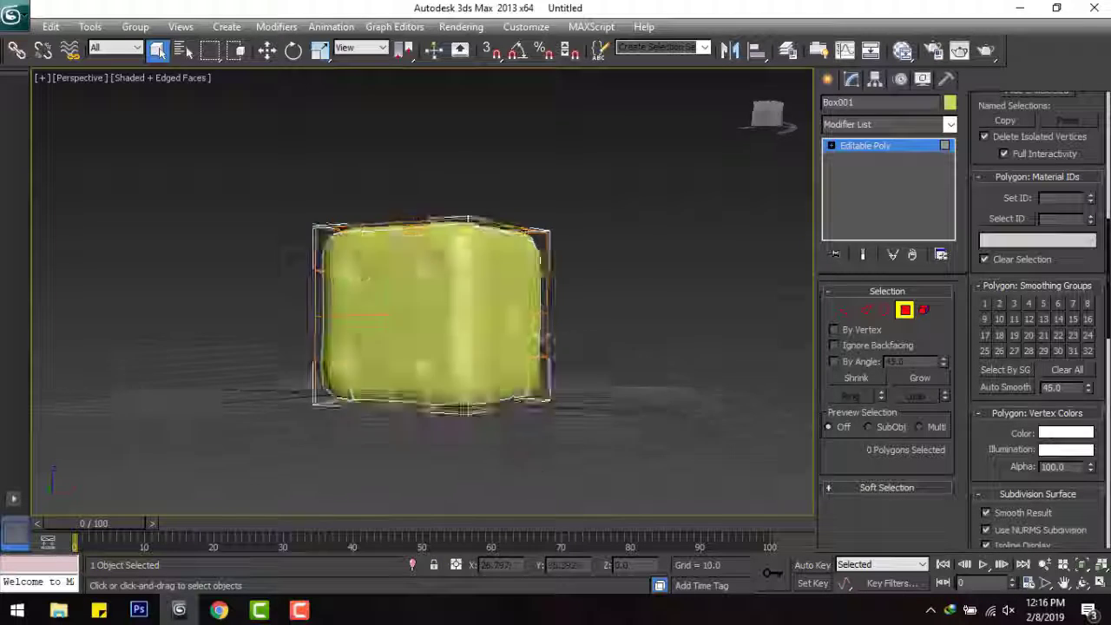
pyautogui.moveTo(558, 422)
pyautogui.keyDown('alt'); pyautogui.mouseDown(button='middle')
pyautogui.moveTo(397, 506)
pyautogui.moveTo(178, 377)
pyautogui.moveTo(133, 396)
pyautogui.mouseUp(button='middle'); pyautogui.keyUp('alt')
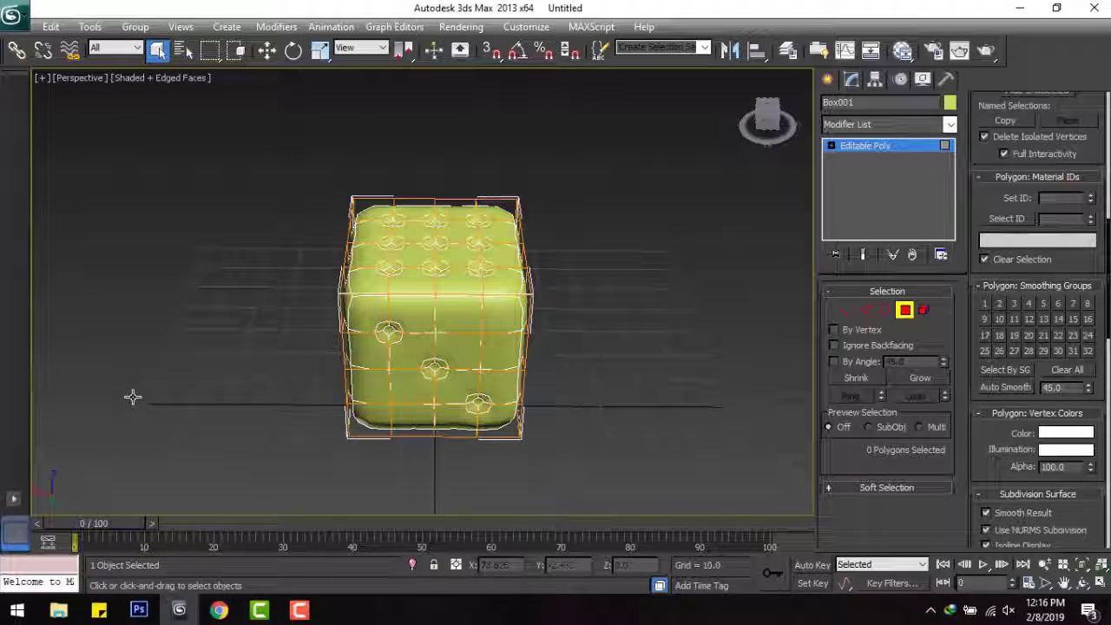
pyautogui.click(903, 51)
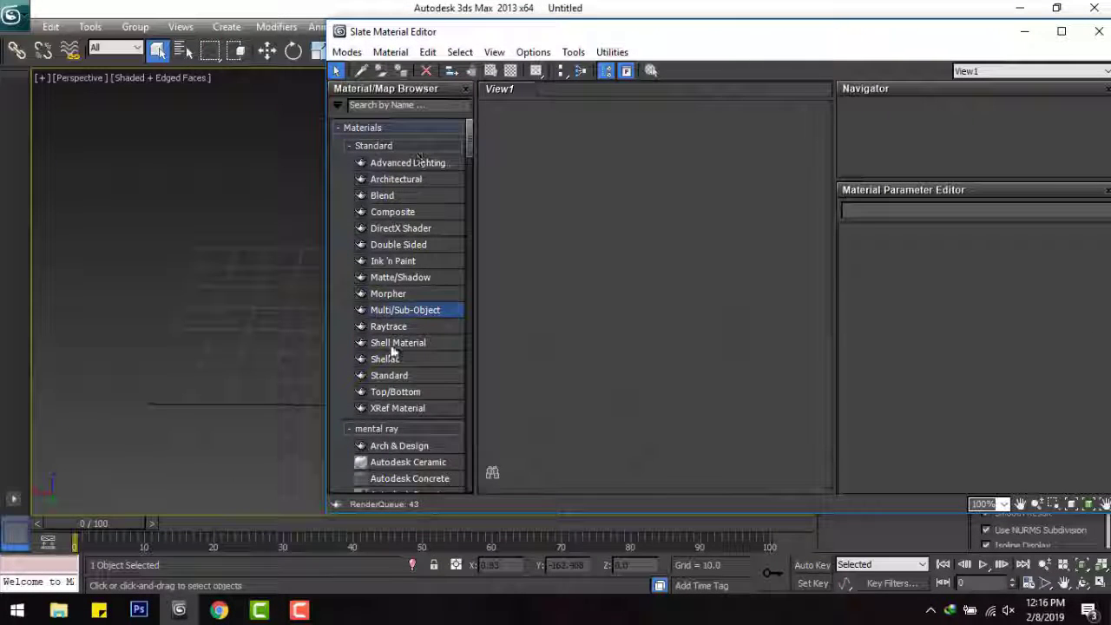
# Step: Create a Multi/Sub-Object material with 2 sub-materials, both set to Standard
pyautogui.moveTo(395, 317); pyautogui.dragTo(594, 218)
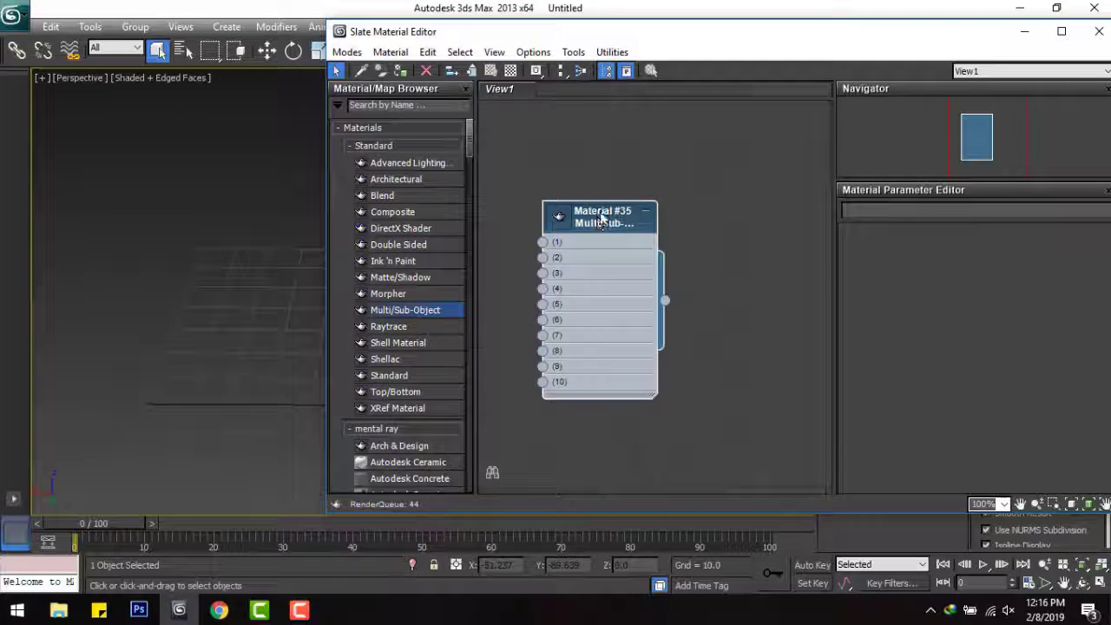
pyautogui.doubleClick(599, 219)
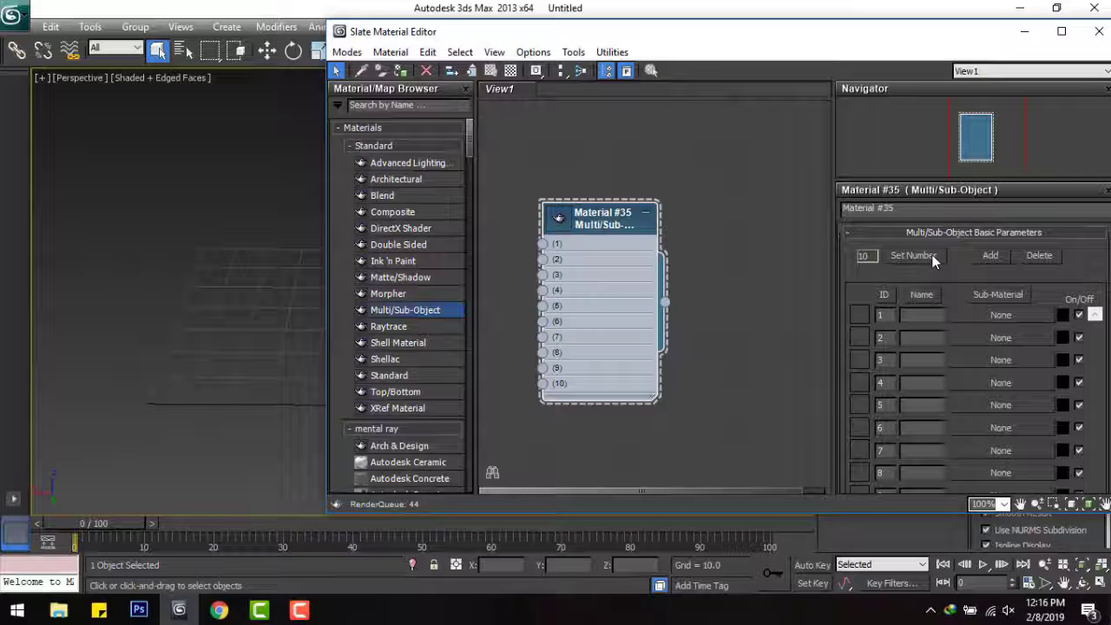
pyautogui.click(930, 259)
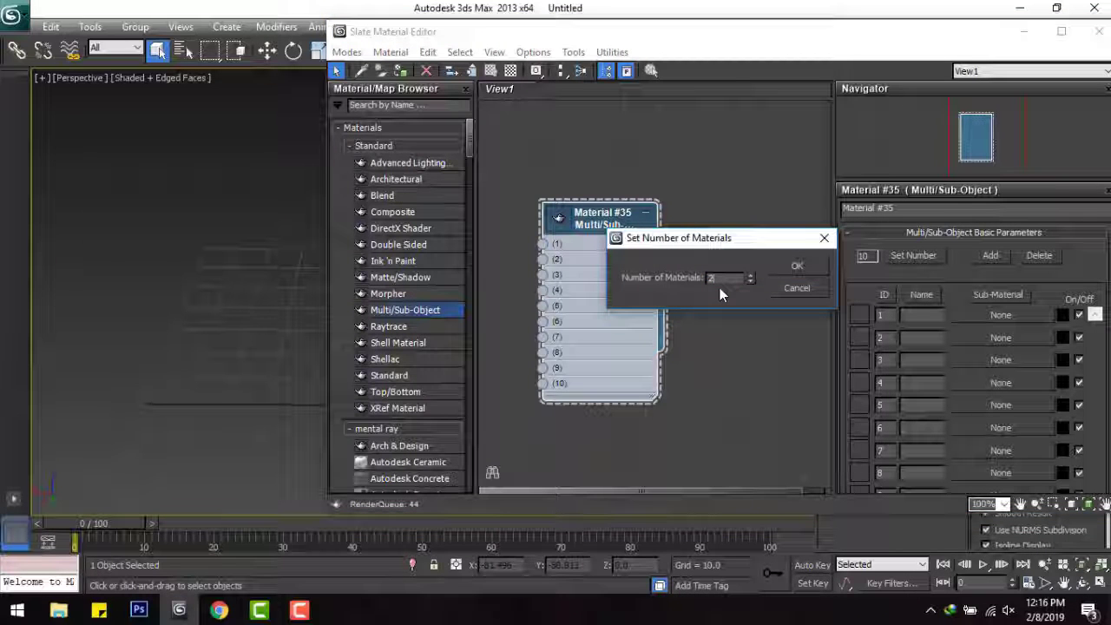
pyautogui.click(802, 268)
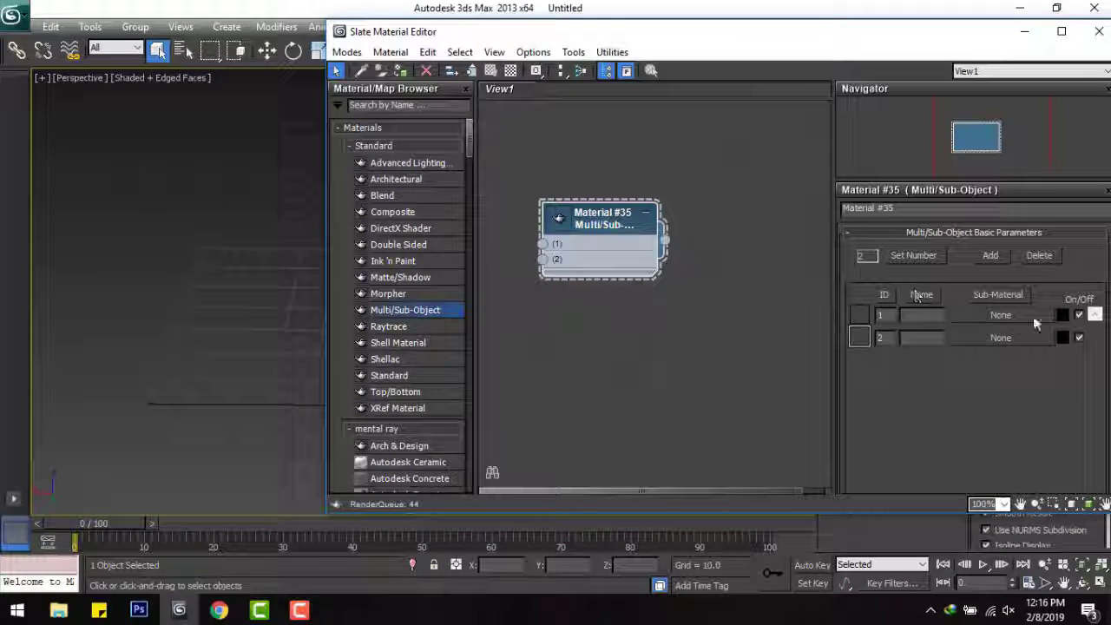
pyautogui.click(1008, 315)
pyautogui.doubleClick(444, 335)
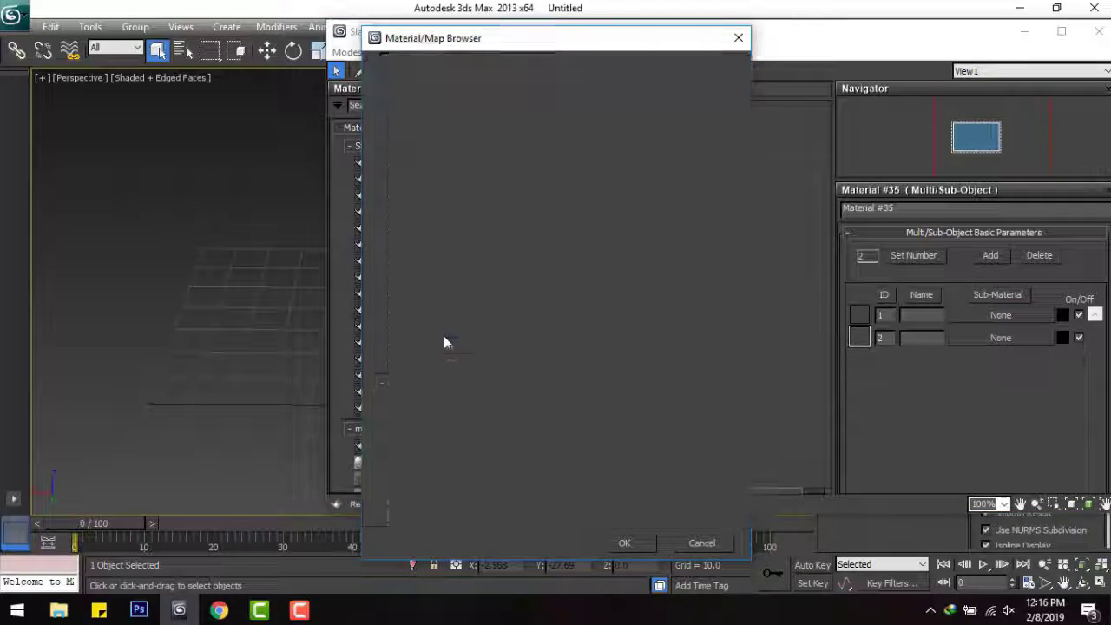
pyautogui.click(1003, 341)
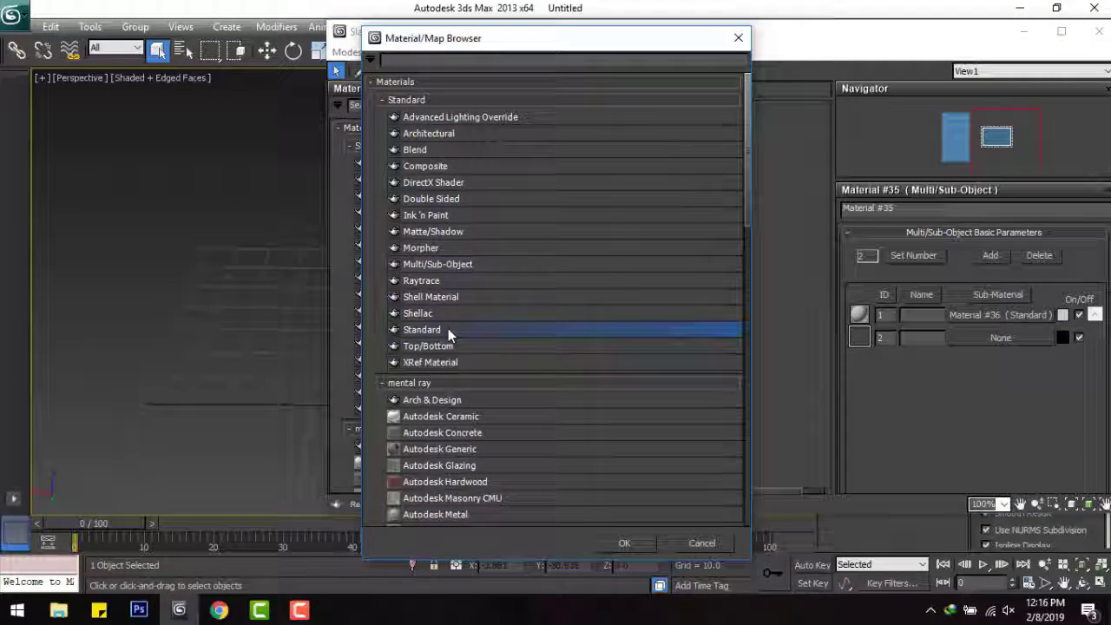
pyautogui.doubleClick(448, 329)
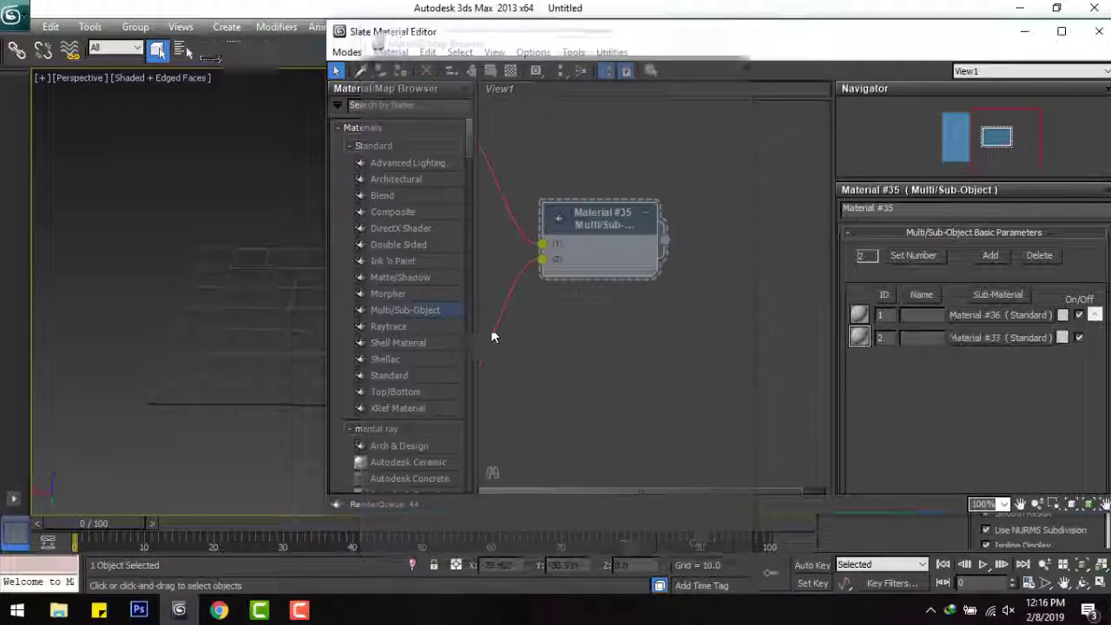
# Step: Set sub-material 1's diffuse to black and sub-material 2's to light grey (RGB 195)
pyautogui.click(992, 316)
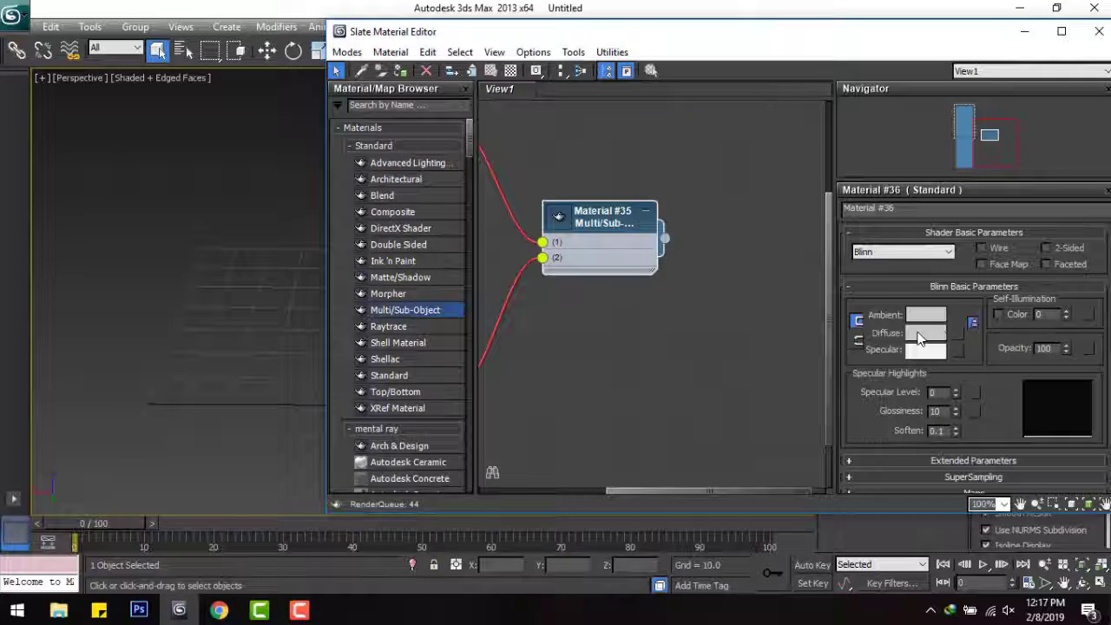
pyautogui.click(921, 337)
pyautogui.moveTo(454, 169); pyautogui.dragTo(452, 224)
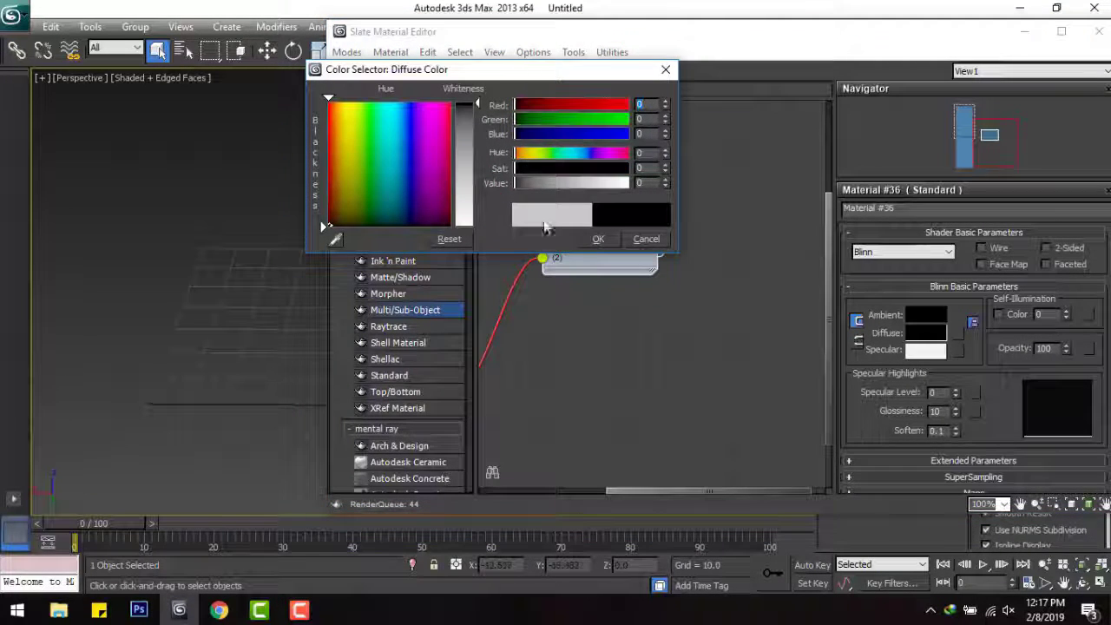
pyautogui.click(594, 241)
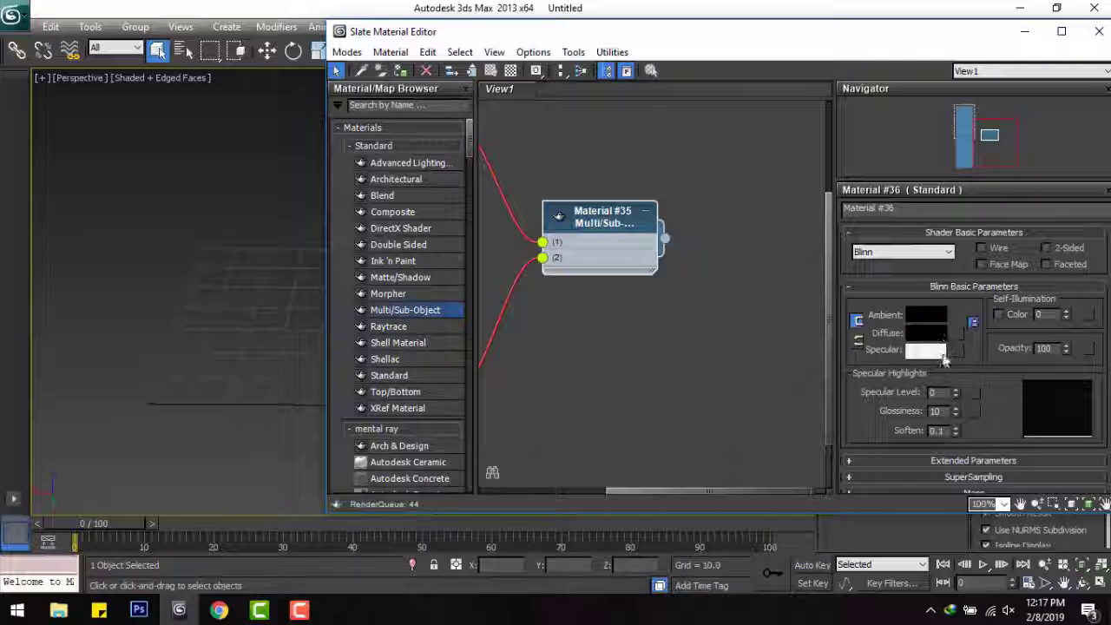
pyautogui.doubleClick(614, 246)
pyautogui.click(989, 340)
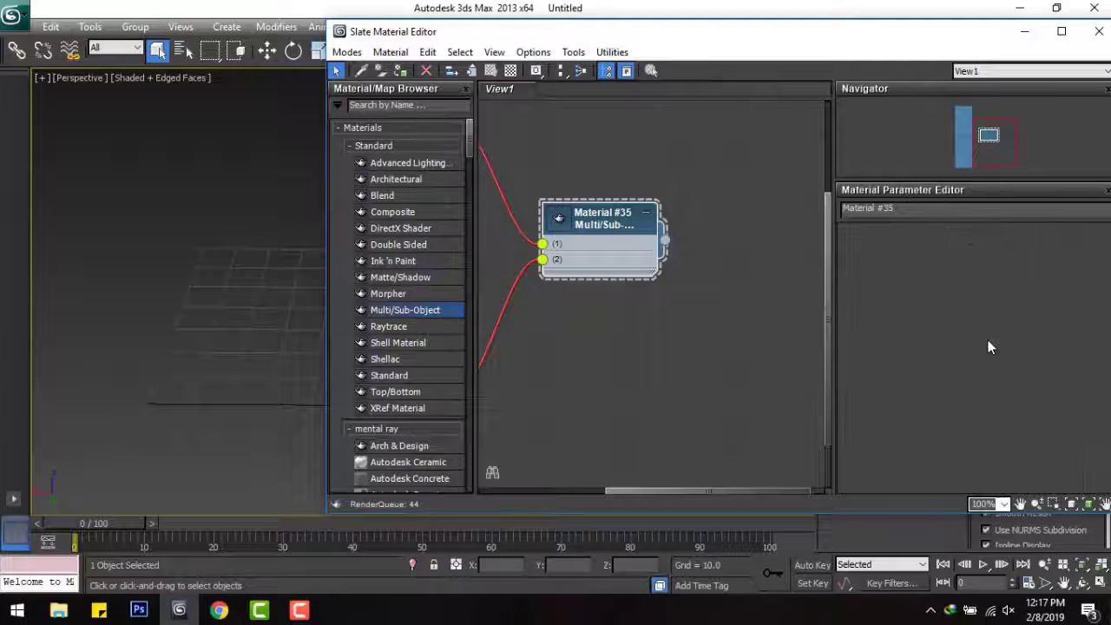
pyautogui.click(928, 334)
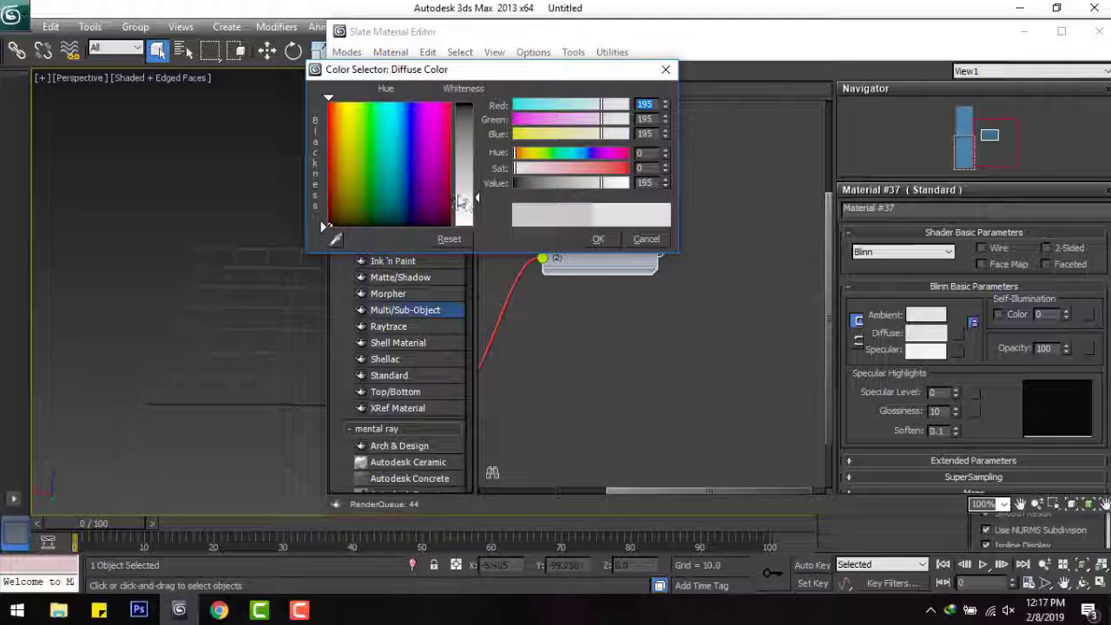
pyautogui.click(598, 240)
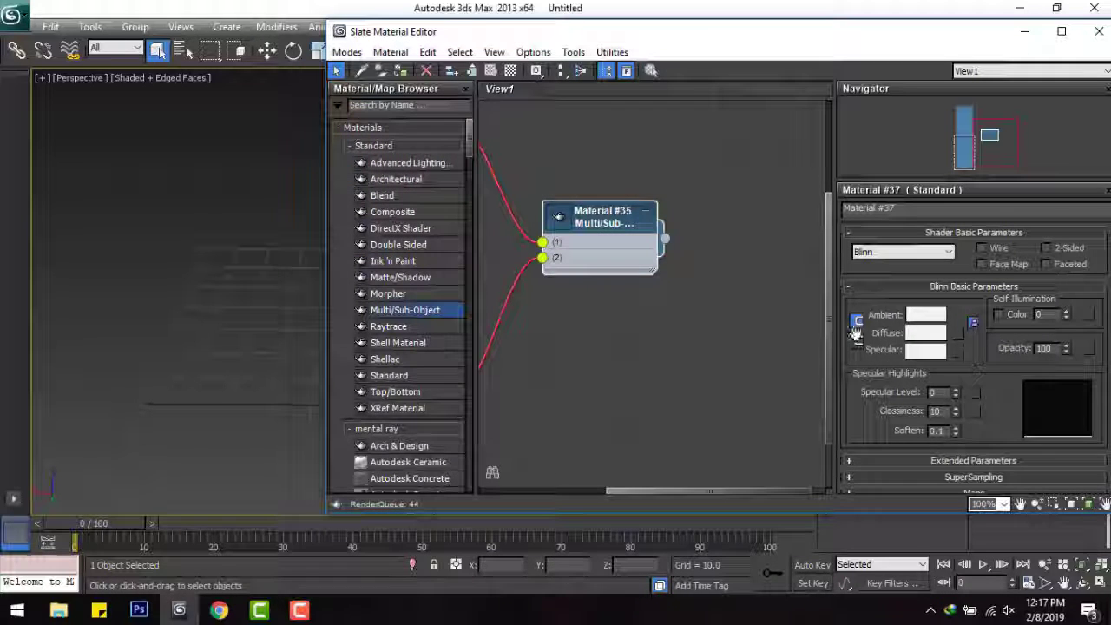
pyautogui.doubleClick(595, 223)
# Step: Assign Multi/Sub-Object Material #35 to Box001 so the die shows black pips on grey
pyautogui.rightClick(595, 221)
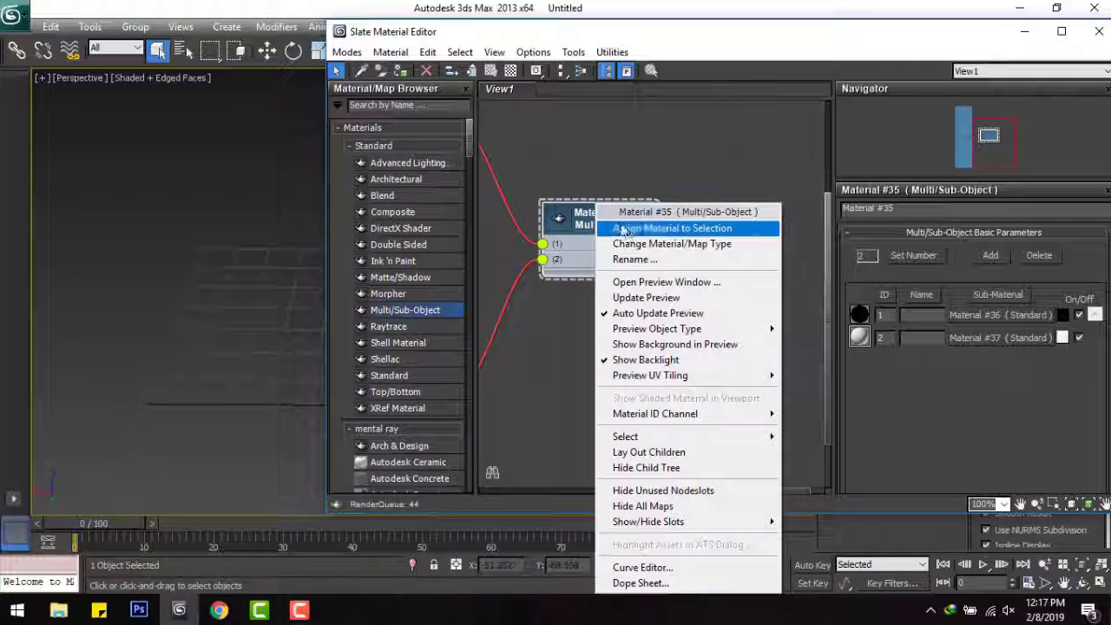
pyautogui.click(610, 228)
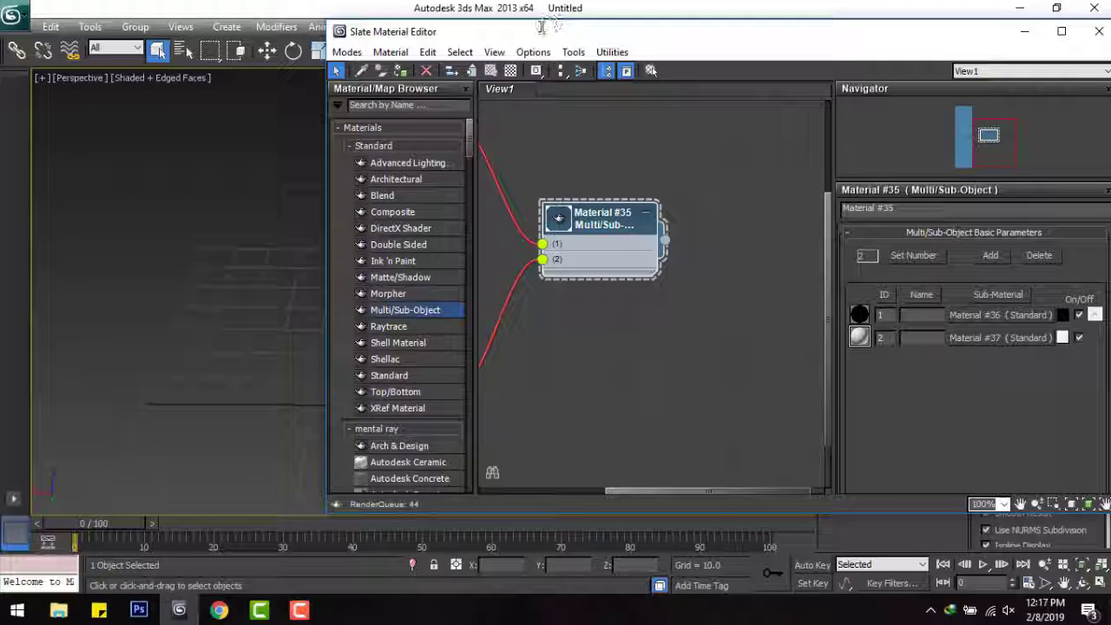
pyautogui.moveTo(542, 26); pyautogui.dragTo(799, 28)
pyautogui.rightClick(827, 218)
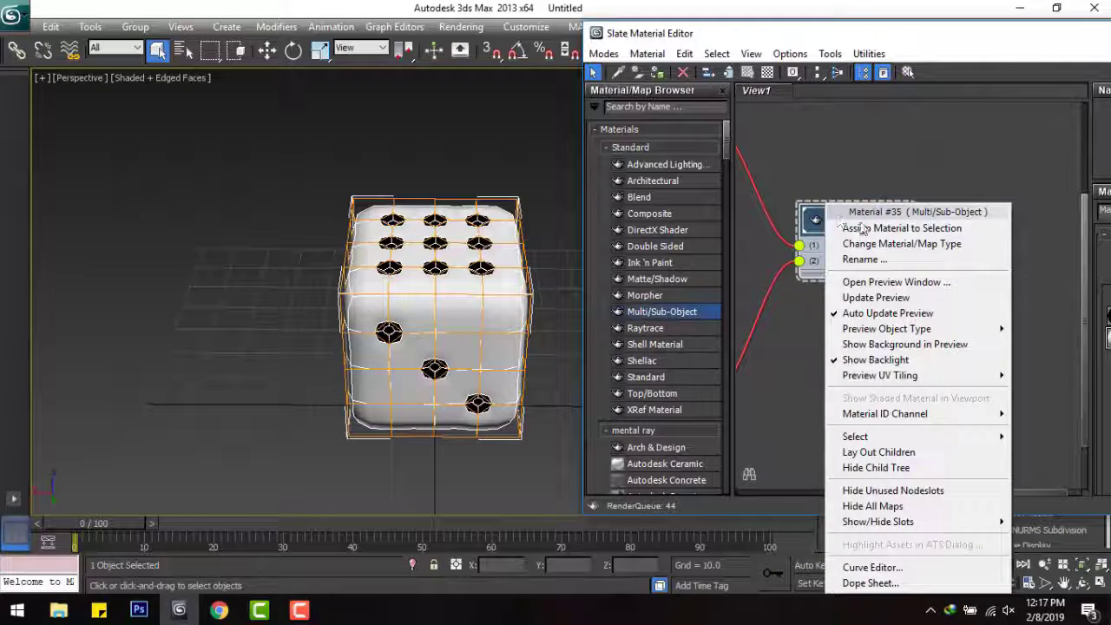
pyautogui.click(658, 72)
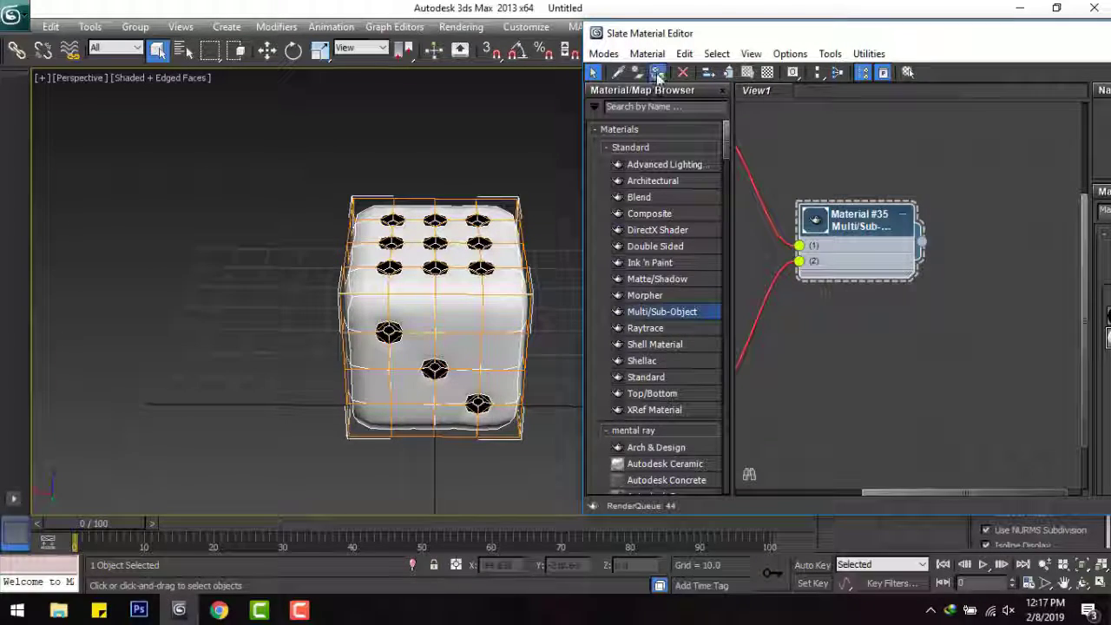
pyautogui.moveTo(321, 215)
pyautogui.keyDown('alt'); pyautogui.mouseDown(button='middle')
pyautogui.moveTo(496, 162)
pyautogui.moveTo(390, 249)
pyautogui.moveTo(341, 152)
pyautogui.moveTo(130, 182)
pyautogui.moveTo(105, 171)
pyautogui.mouseUp(button='middle'); pyautogui.keyUp('alt')
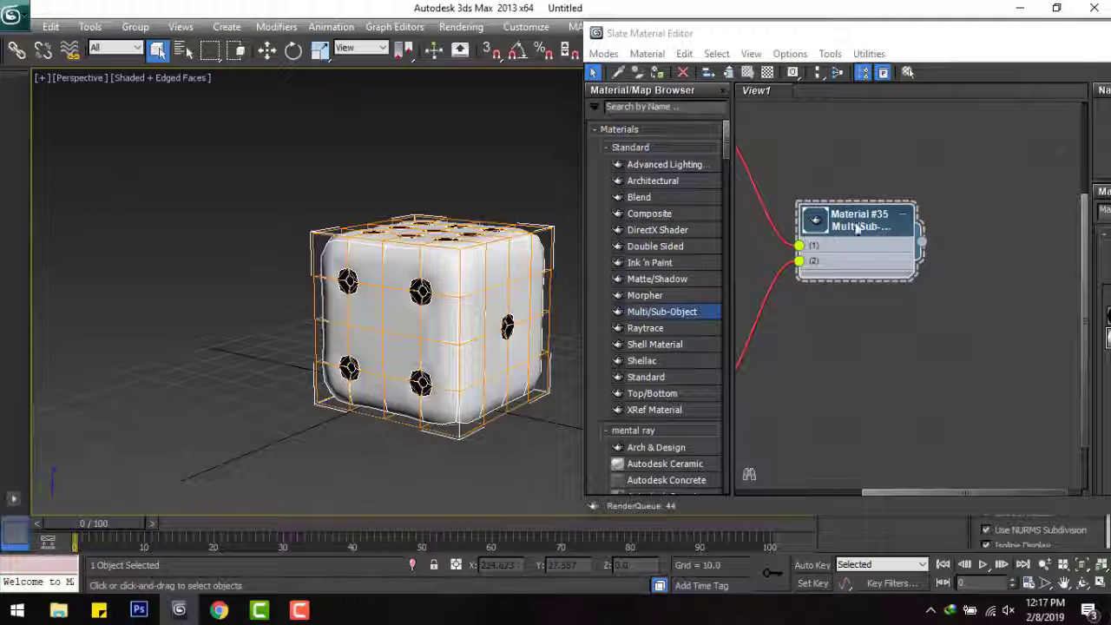
pyautogui.moveTo(935, 35); pyautogui.dragTo(881, 25)
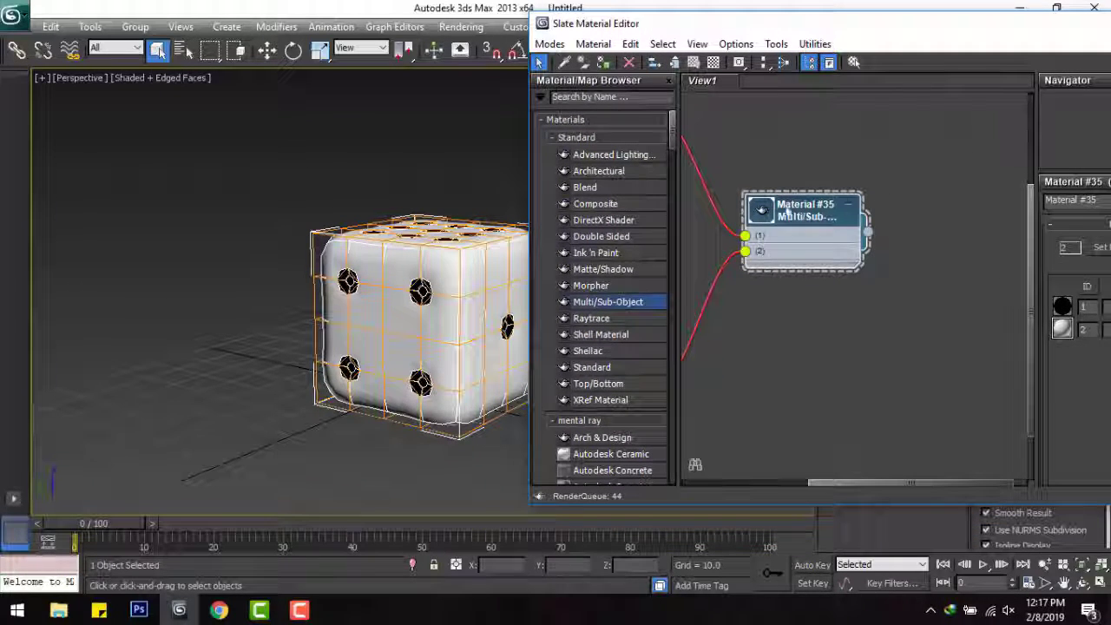
pyautogui.moveTo(454, 259); pyautogui.dragTo(232, 251, button='middle')
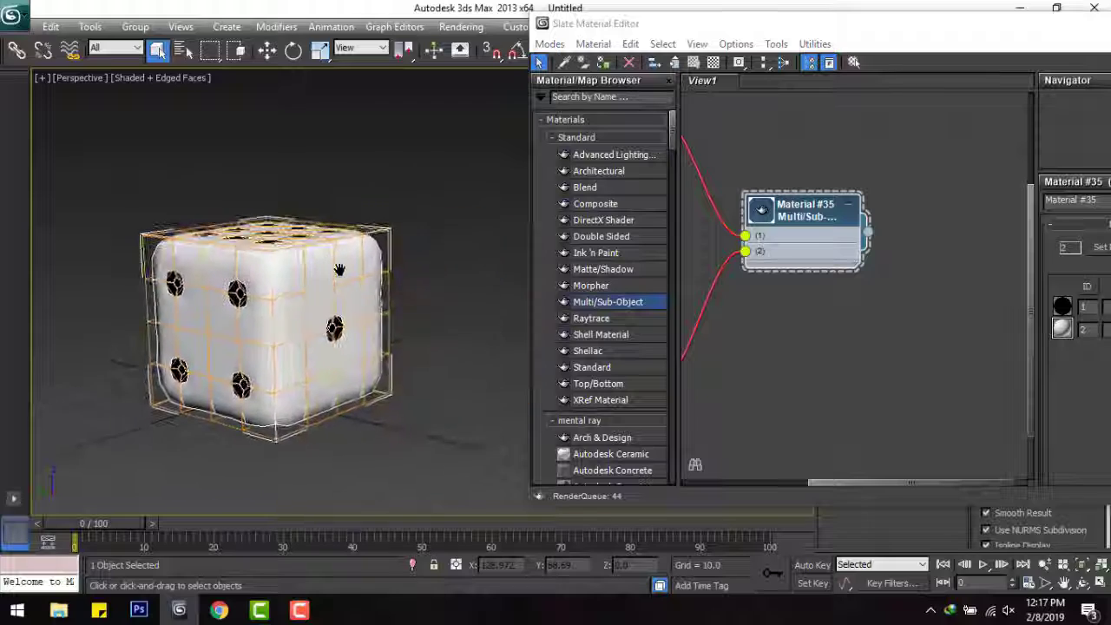
pyautogui.moveTo(798, 29); pyautogui.dragTo(642, 36)
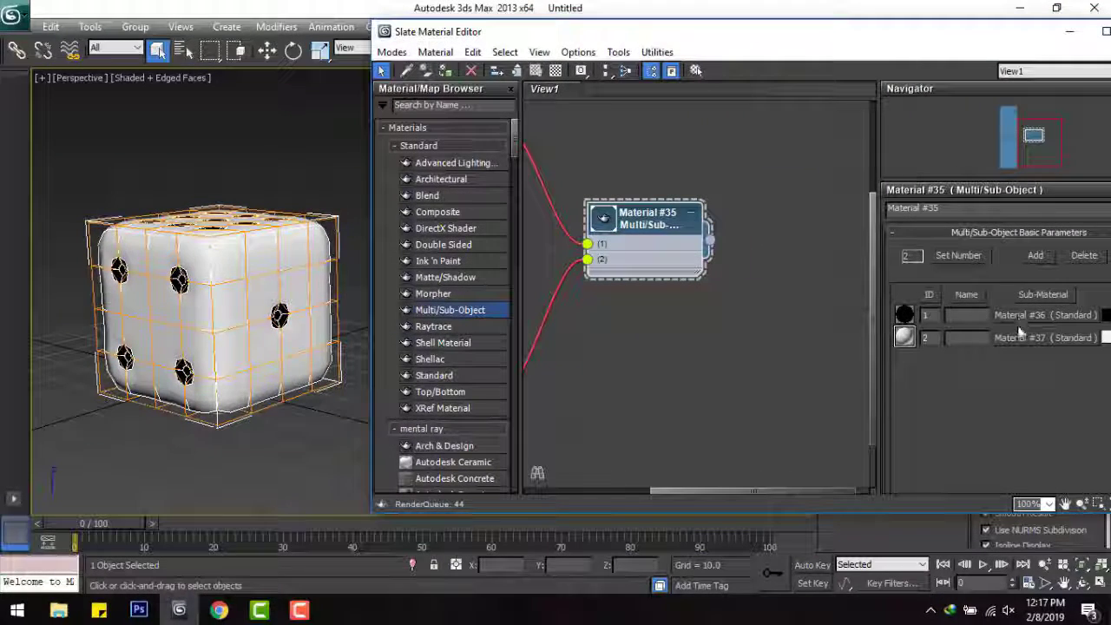
# Step: Change Material #37's diffuse colour to tan (229, 142, 64) for the die body
pyautogui.click(1018, 337)
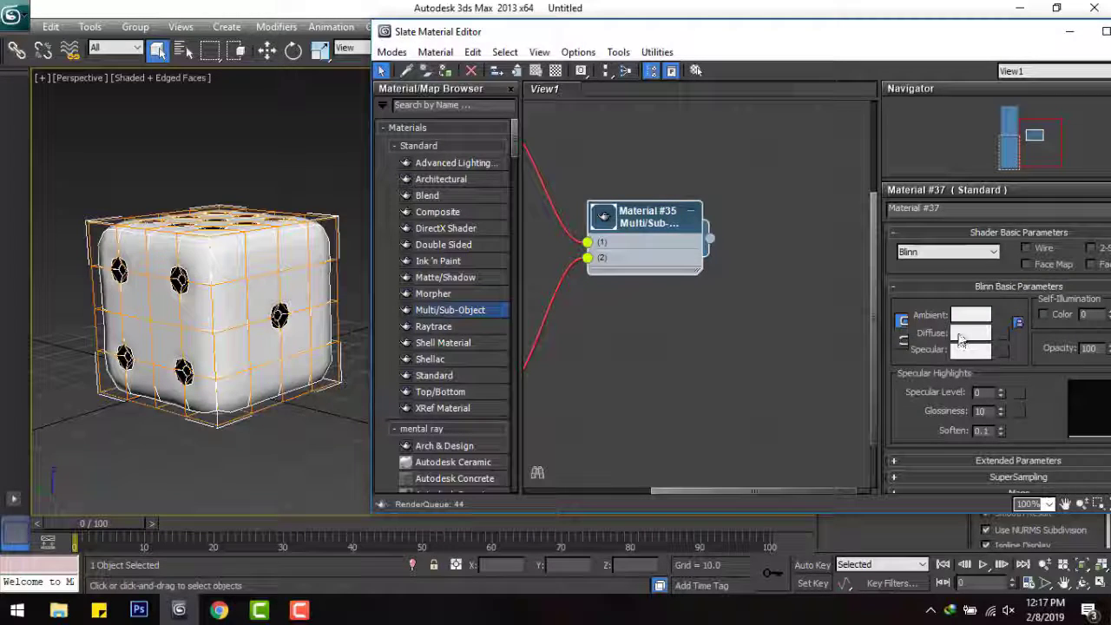
pyautogui.click(962, 337)
pyautogui.click(346, 109)
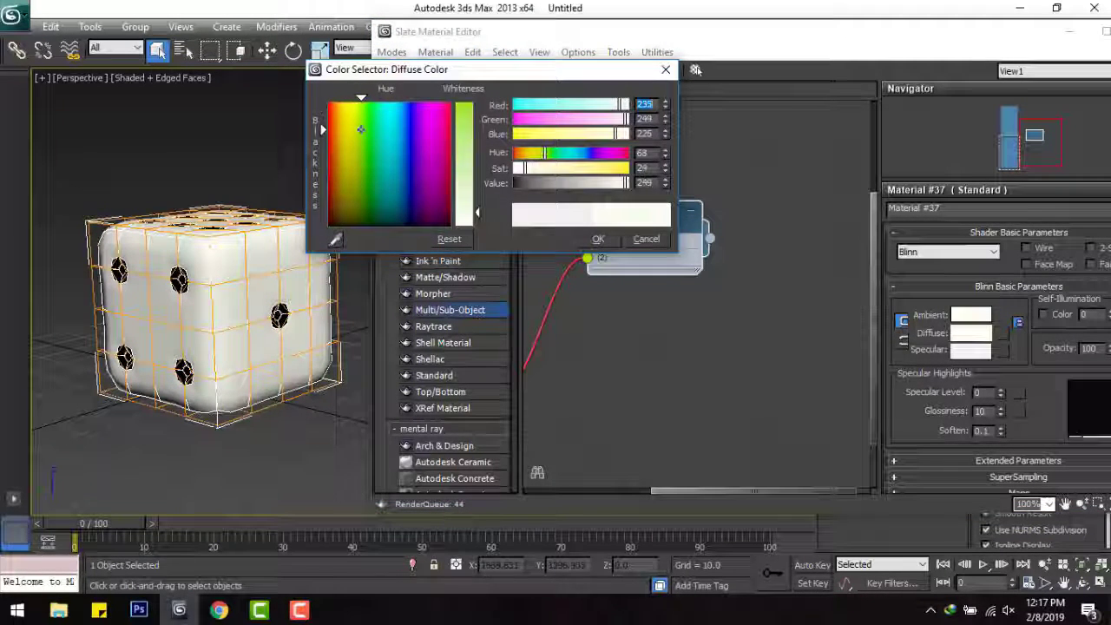
pyautogui.moveTo(360, 129); pyautogui.dragTo(351, 142)
pyautogui.moveTo(379, 184); pyautogui.dragTo(423, 190)
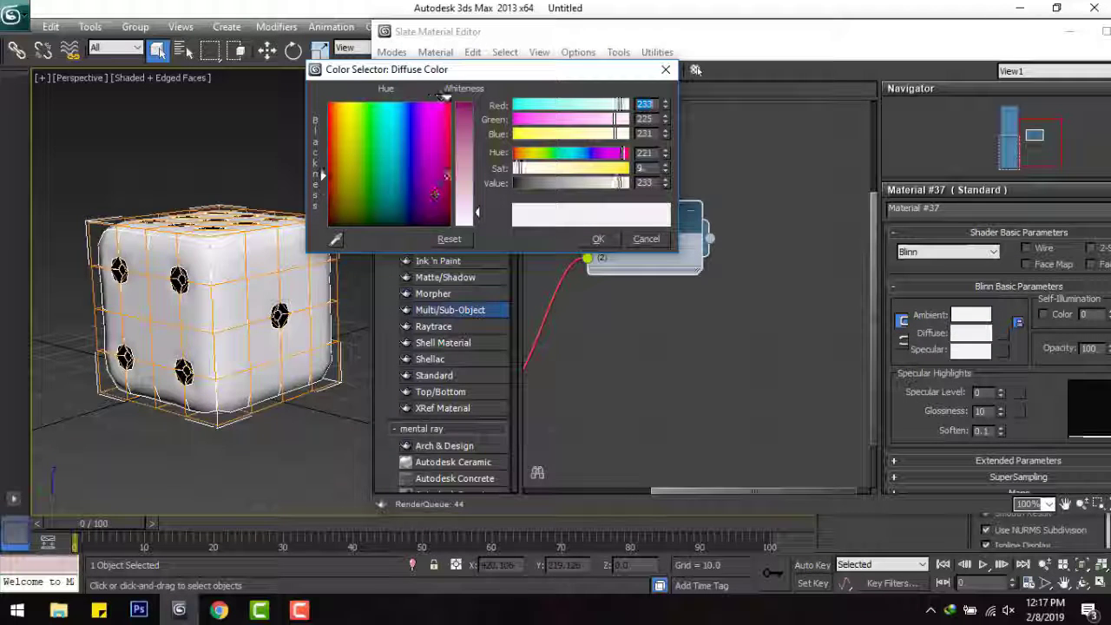
pyautogui.moveTo(449, 135); pyautogui.dragTo(447, 132)
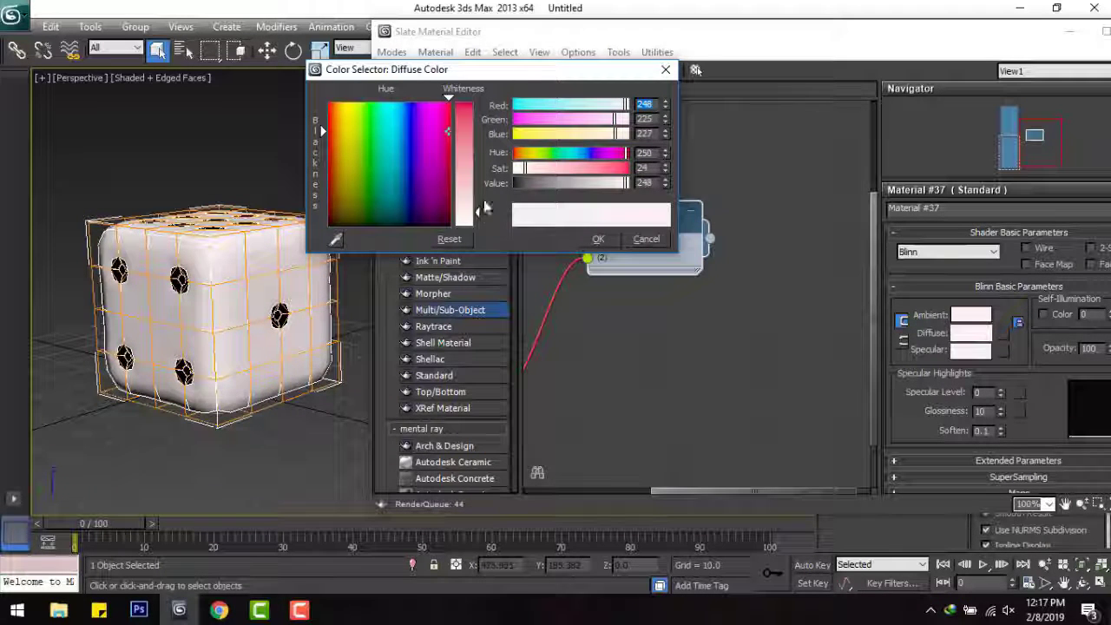
pyautogui.moveTo(465, 206)
pyautogui.mouseDown()
pyautogui.moveTo(475, 124)
pyautogui.moveTo(476, 164)
pyautogui.mouseUp()
pyautogui.moveTo(329, 125); pyautogui.dragTo(339, 119)
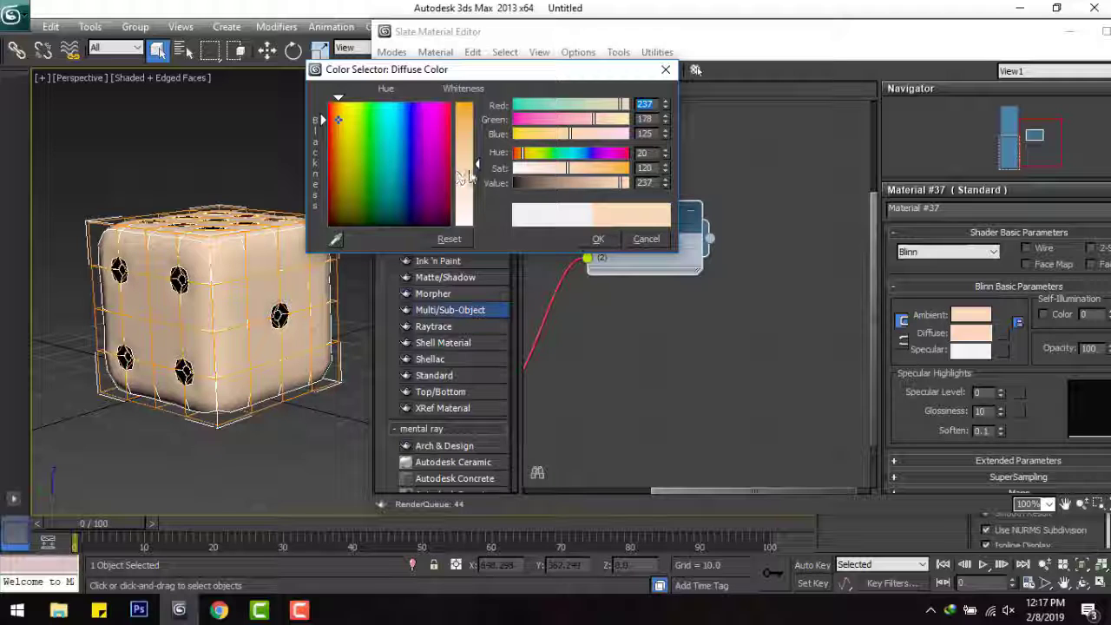
pyautogui.moveTo(477, 149); pyautogui.dragTo(477, 142)
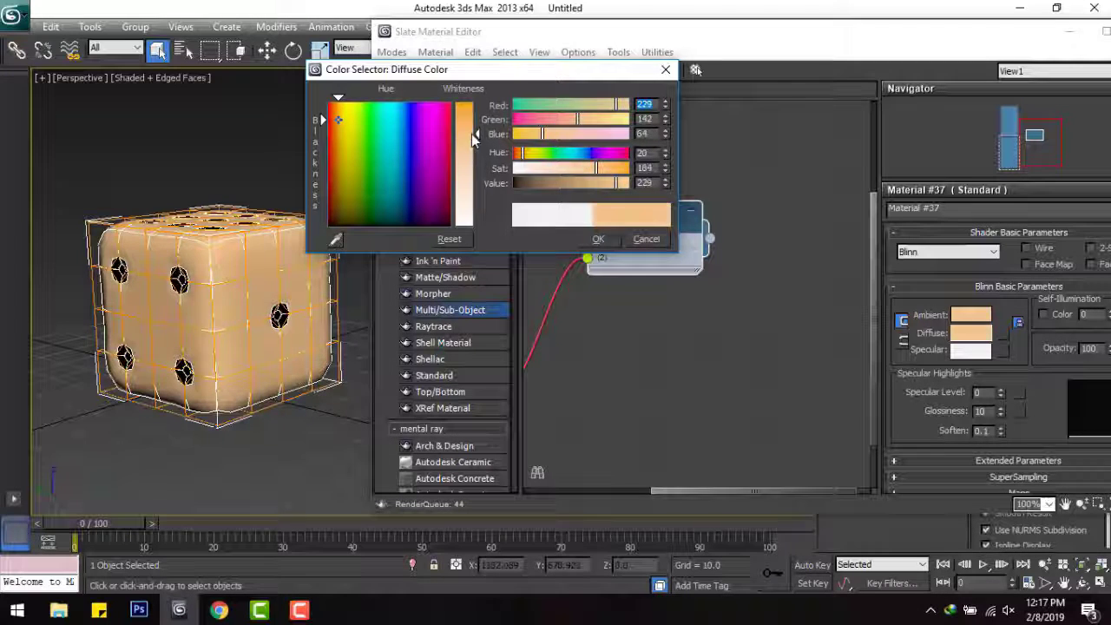
pyautogui.click(596, 238)
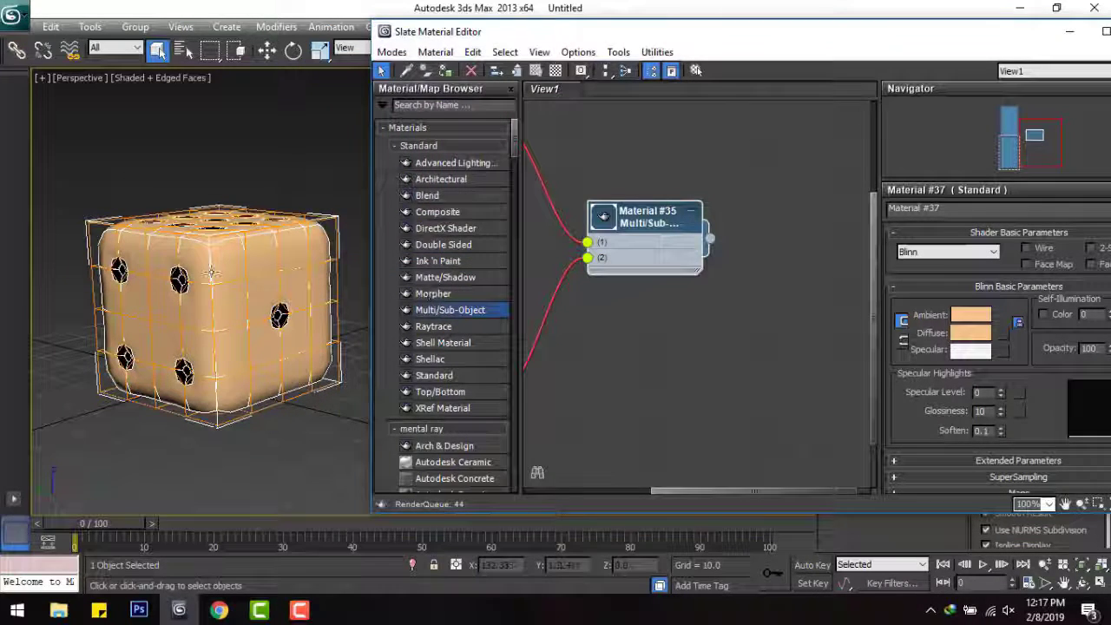
pyautogui.keyDown('alt'); pyautogui.moveTo(211, 274); pyautogui.dragTo(234, 313, button='middle'); pyautogui.keyUp('alt')
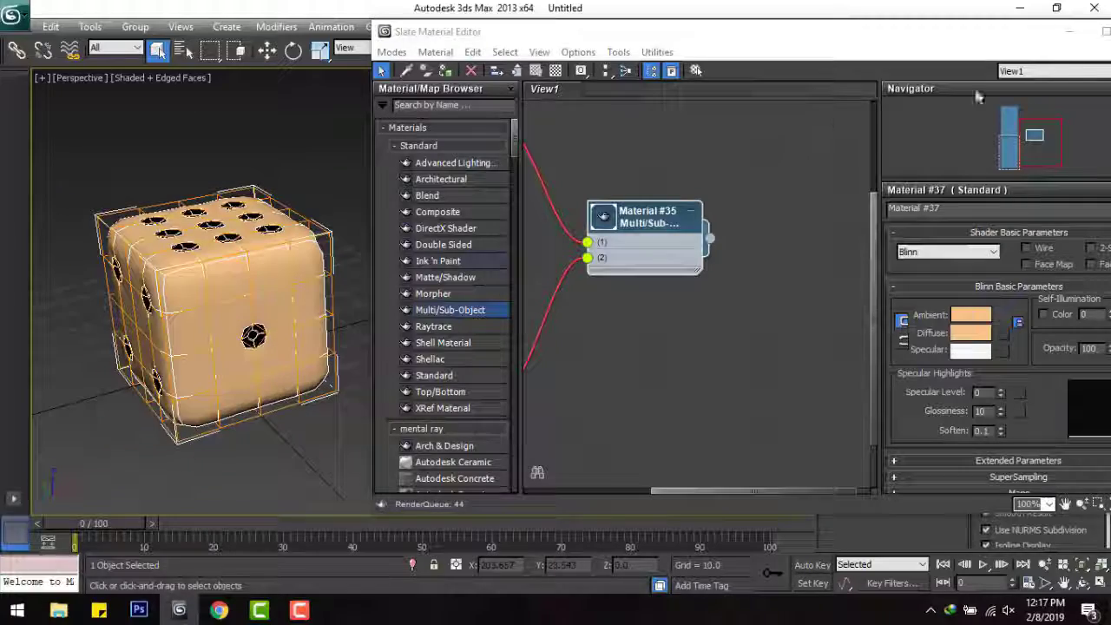
pyautogui.moveTo(1010, 35); pyautogui.dragTo(841, 35)
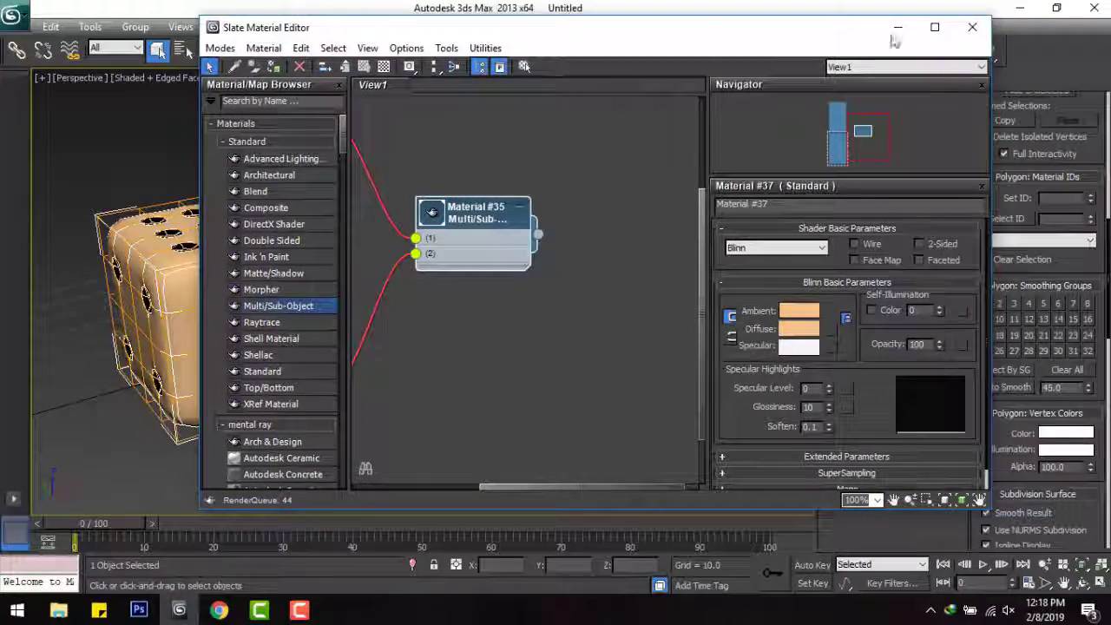
# Step: Close the Slate Material Editor and add a TurboSmooth modifier to the die
pyautogui.click(975, 31)
pyautogui.click(861, 122)
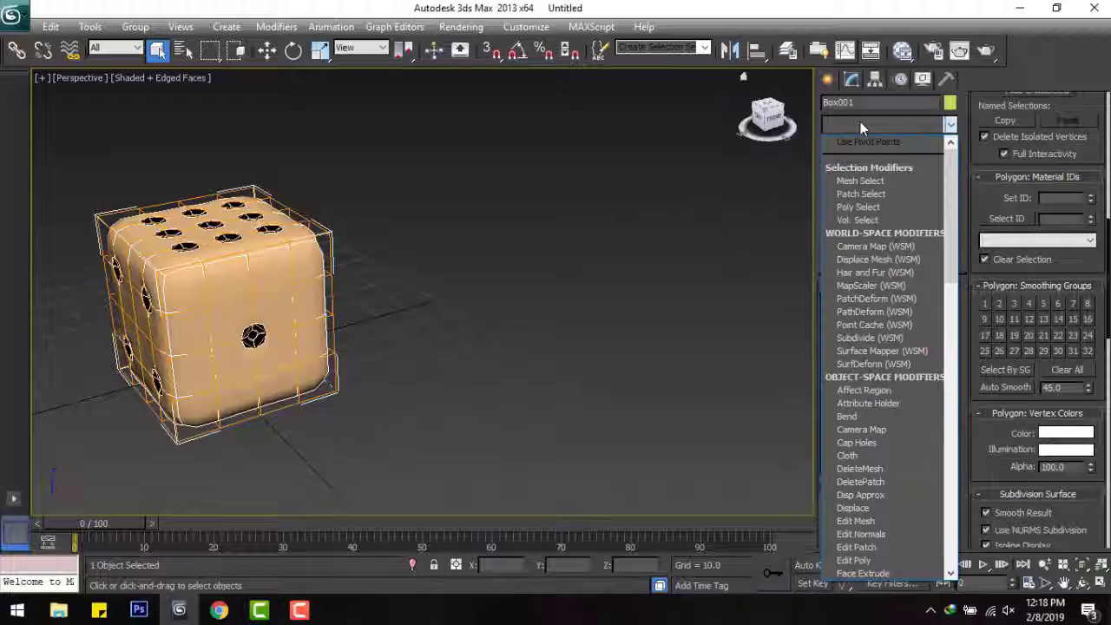
pyautogui.write('tu')
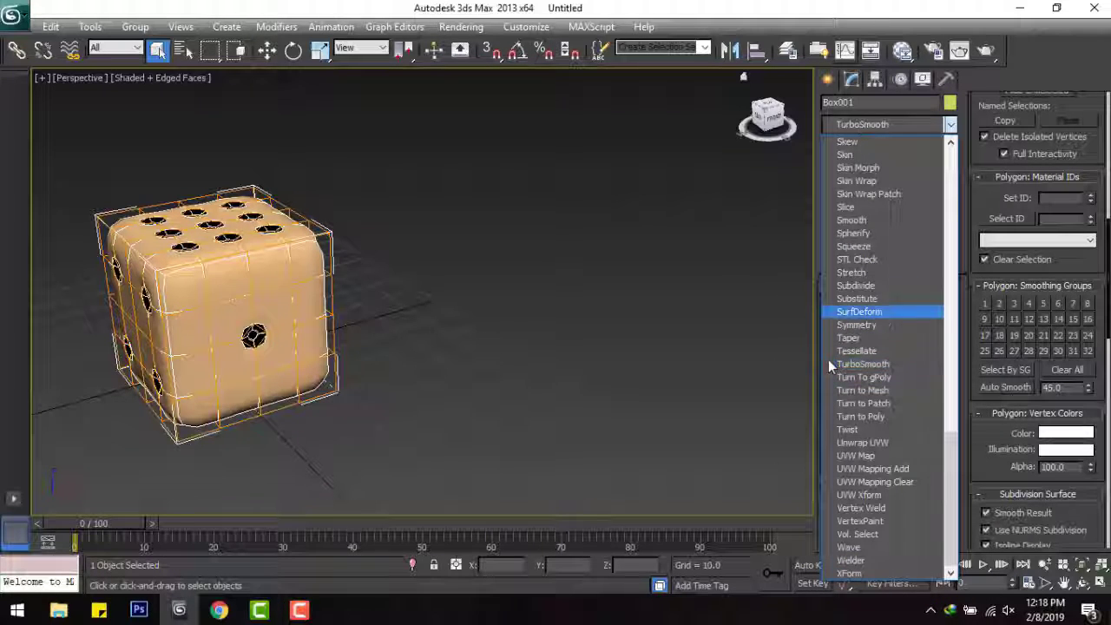
pyautogui.click(863, 364)
# Step: Frame the die face-on in the Perspective view and render a production preview
pyautogui.moveTo(451, 303)
pyautogui.keyDown('alt'); pyautogui.mouseDown(button='middle')
pyautogui.moveTo(390, 305)
pyautogui.moveTo(243, 252)
pyautogui.mouseUp(button='middle'); pyautogui.keyUp('alt')
pyautogui.scroll(5, 186, 321)
pyautogui.moveTo(186, 321)
pyautogui.mouseDown(button='middle')
pyautogui.moveTo(460, 328)
pyautogui.moveTo(486, 260)
pyautogui.moveTo(495, 313)
pyautogui.mouseUp(button='middle')
pyautogui.scroll(-5, 495, 313)
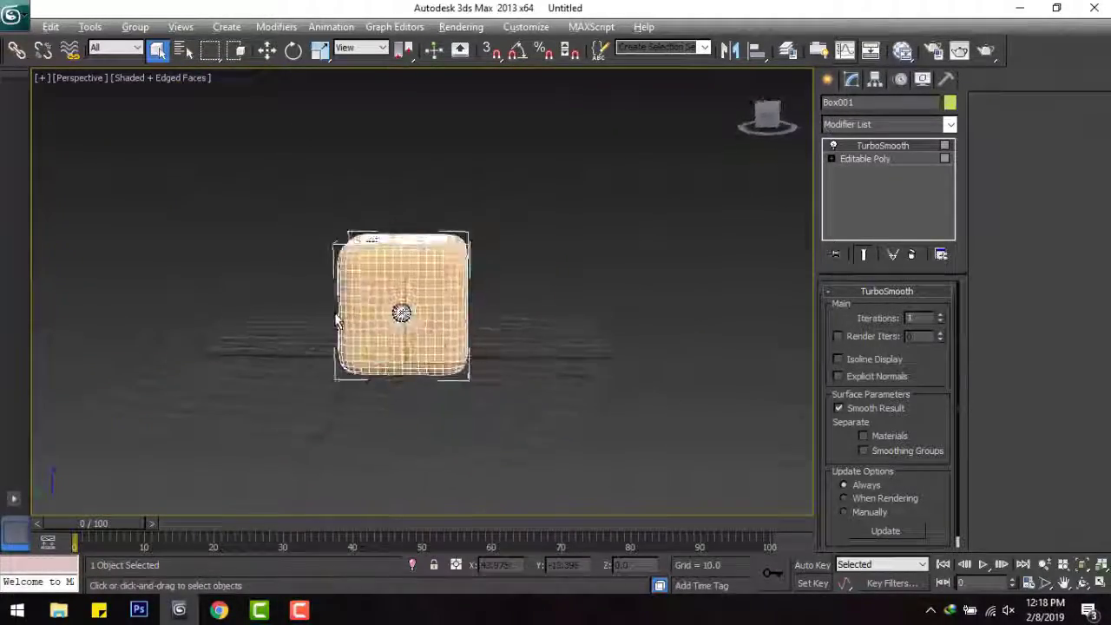
pyautogui.click(987, 52)
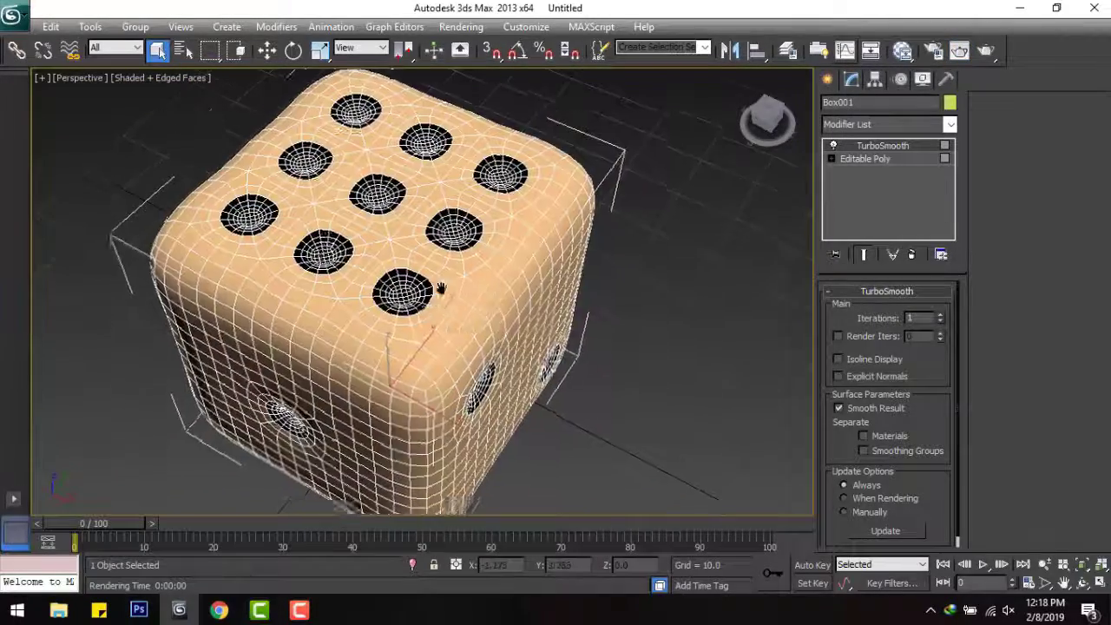
# Step: Render the die from a three-quarter angle showing the nine-pip top, then close the render window
pyautogui.keyDown('alt'); pyautogui.moveTo(408, 358); pyautogui.dragTo(411, 252, button='middle'); pyautogui.keyUp('alt')
pyautogui.scroll(-3, 415, 251)
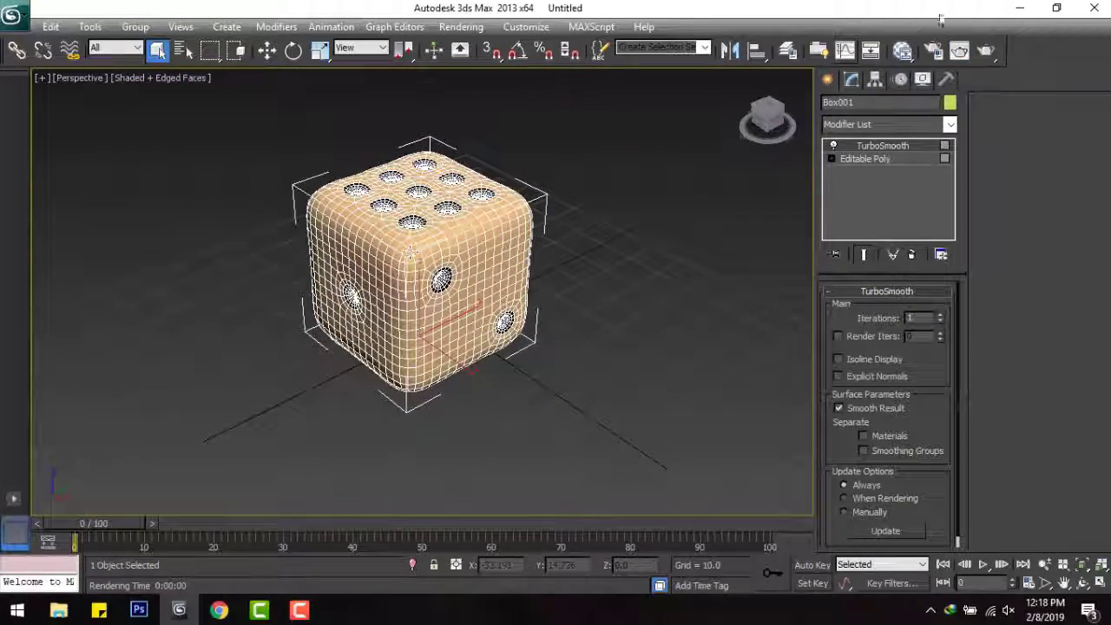
pyautogui.click(987, 51)
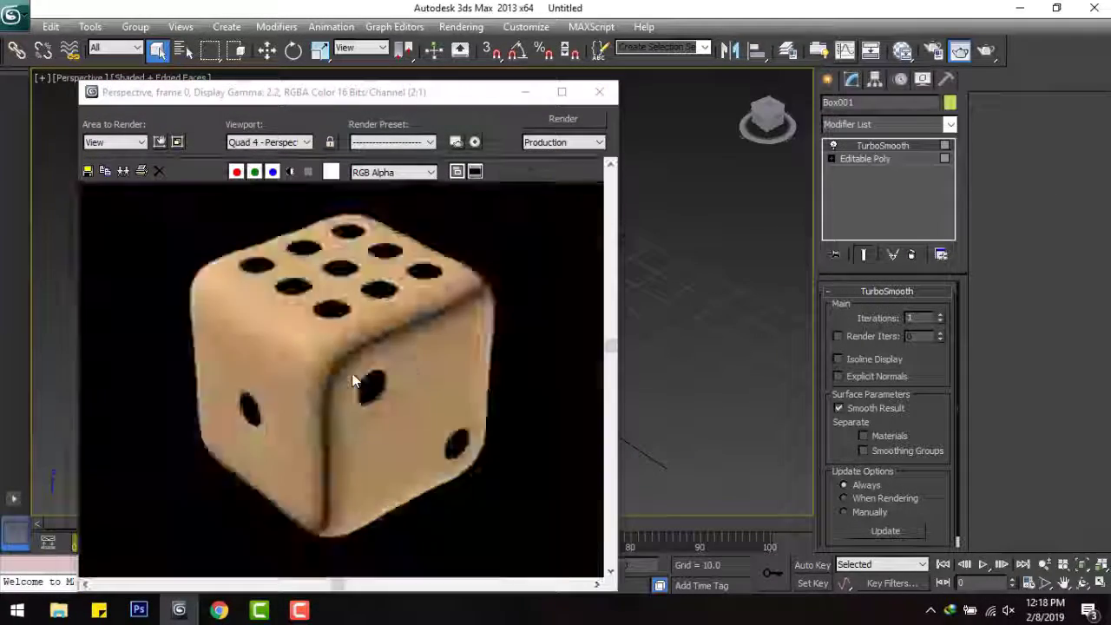
pyautogui.moveTo(350, 328); pyautogui.dragTo(421, 310, button='middle')
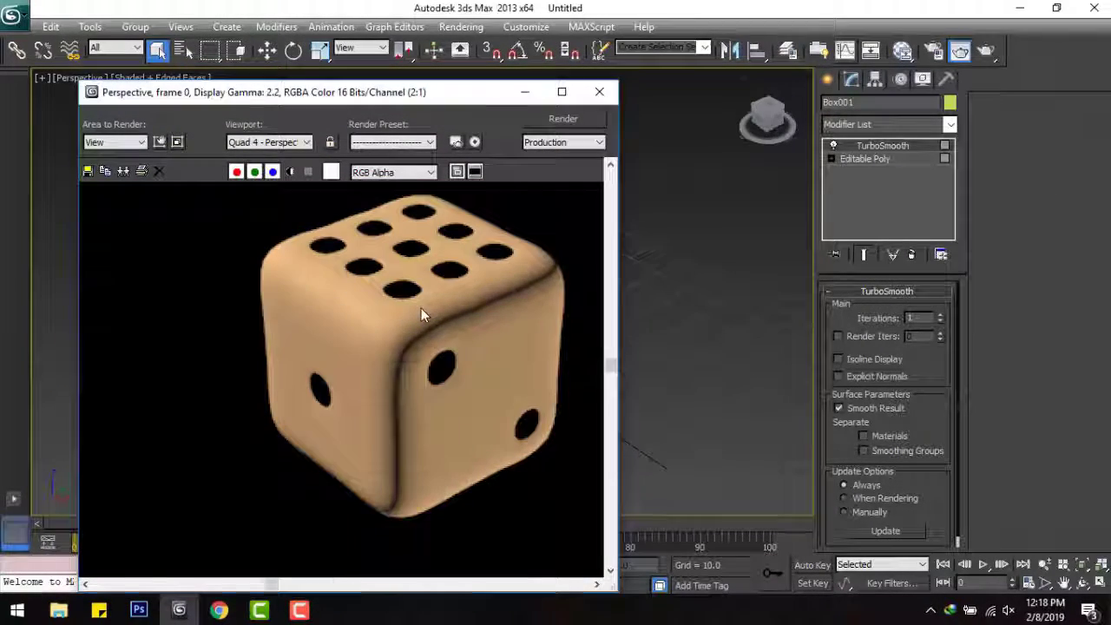
pyautogui.click(599, 93)
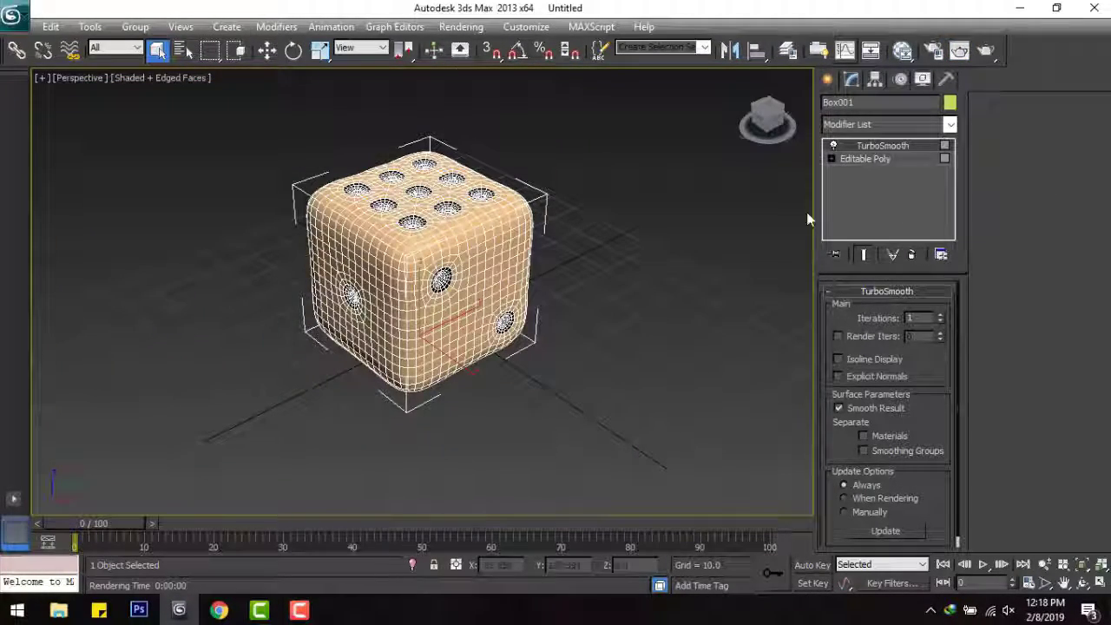